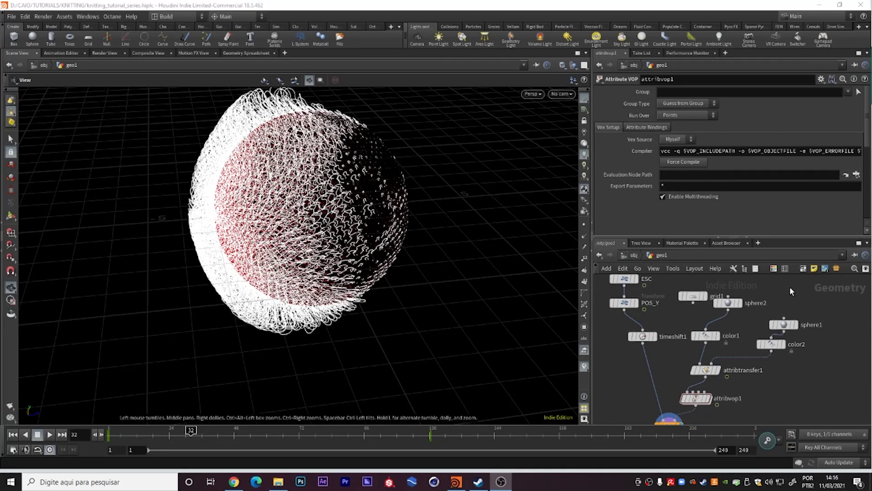
Move the sphere, color and attribute nodes aside to the right and shift grid1 left
middle_drag(686, 400, 696, 383)
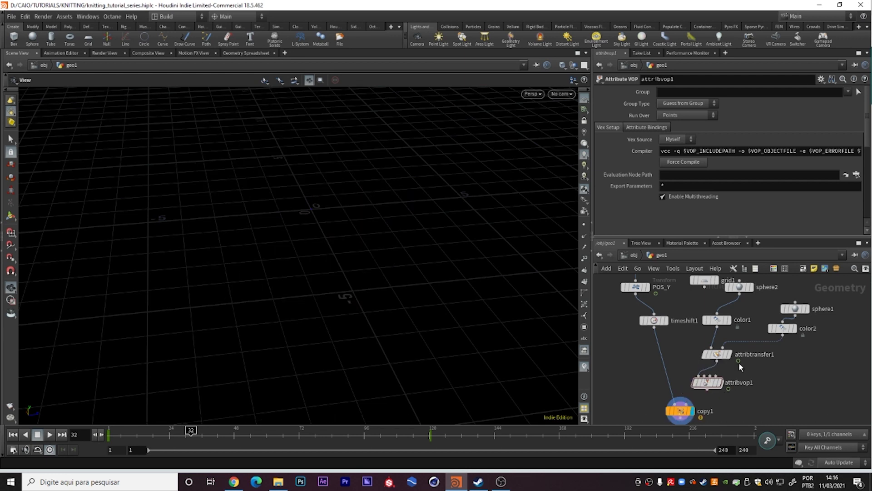
scroll(734, 365, down, 2)
drag(817, 293, 701, 384)
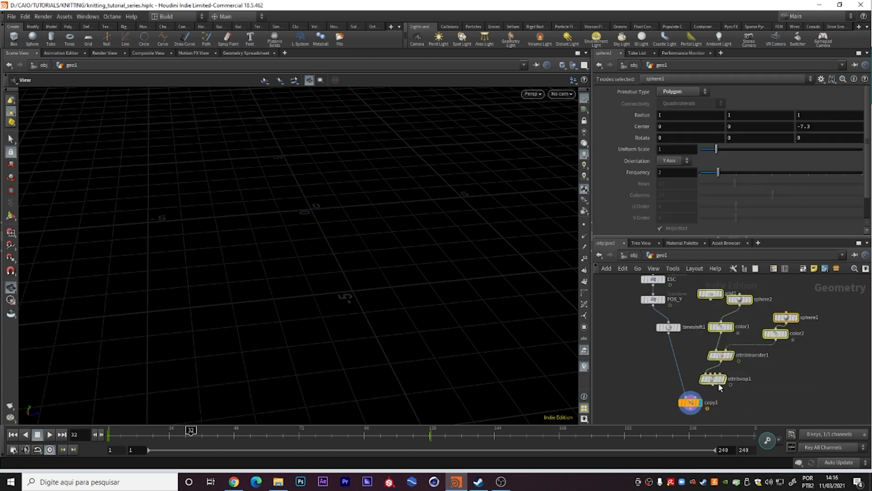
drag(721, 327, 798, 327)
click(778, 297)
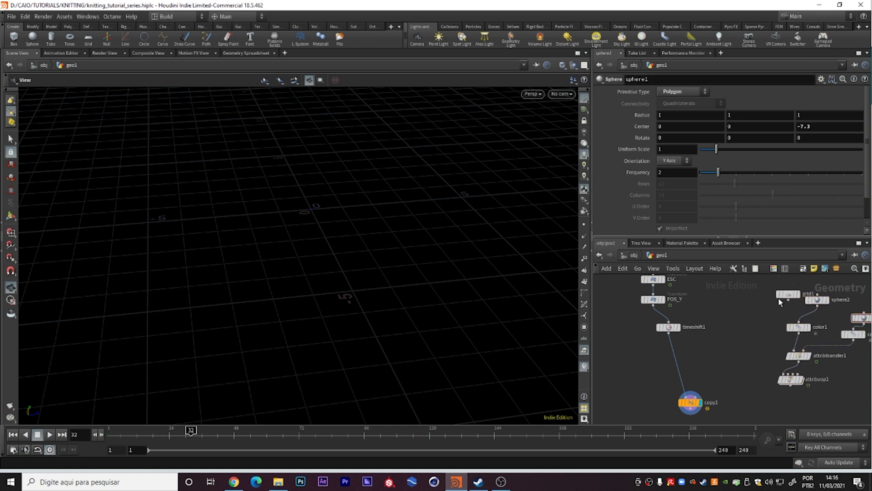
drag(789, 297, 732, 294)
Delete copy1 and timeshift1, then inspect the stitch curve at a later frame
mouse_move(736, 398)
mouse_down()
mouse_move(678, 420)
mouse_move(666, 413)
mouse_up()
key(Delete)
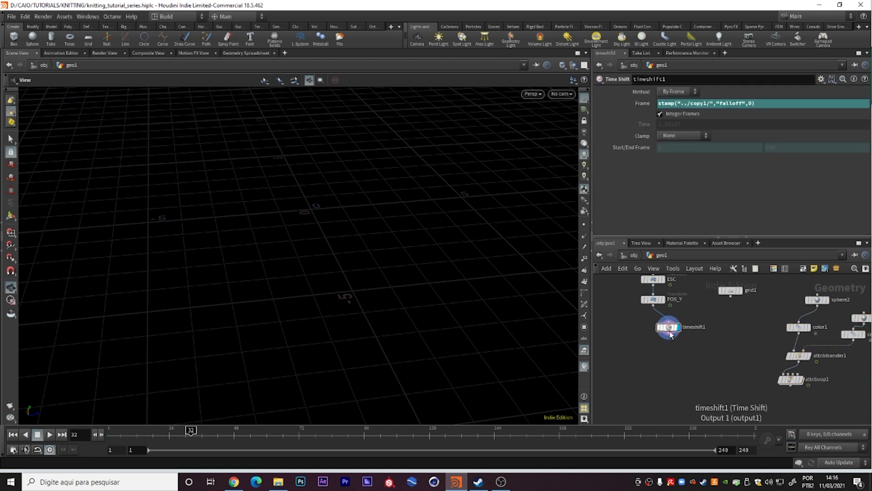
key(Delete)
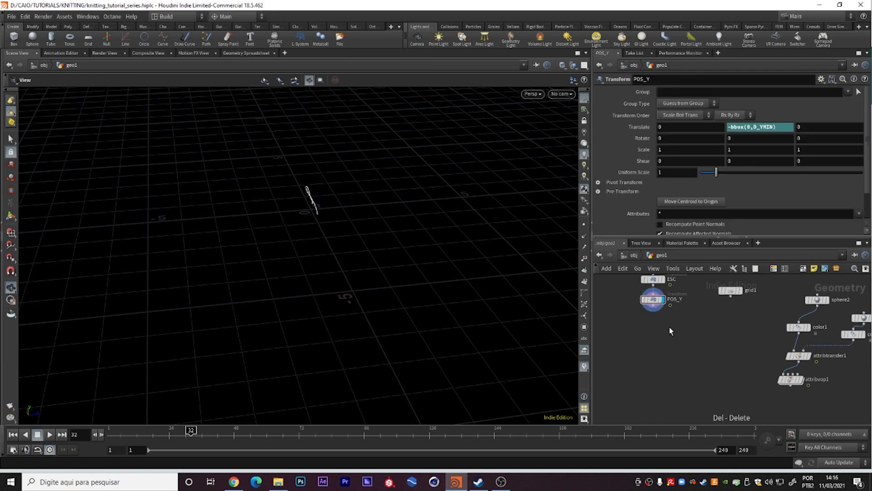
drag(318, 209, 261, 220)
drag(121, 429, 305, 430)
mouse_move(323, 321)
mouse_down()
mouse_move(354, 206)
mouse_move(374, 215)
mouse_up()
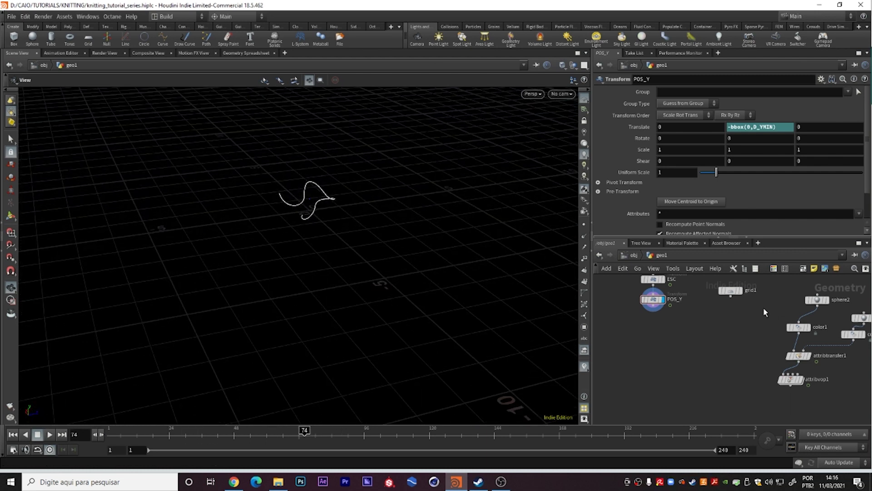
Set grid1's display flag so the flat grid shows in the viewport
click(743, 290)
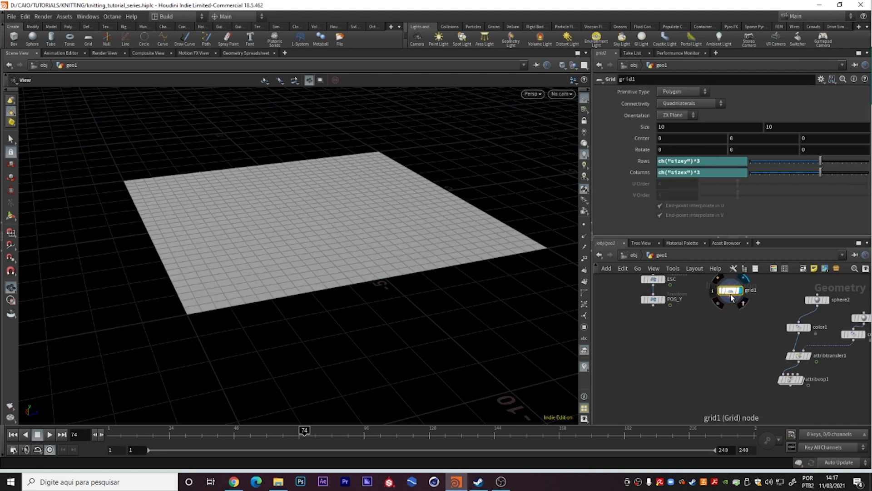
scroll(376, 237, up, 3)
scroll(376, 237, up, 2)
scroll(384, 245, up, 1)
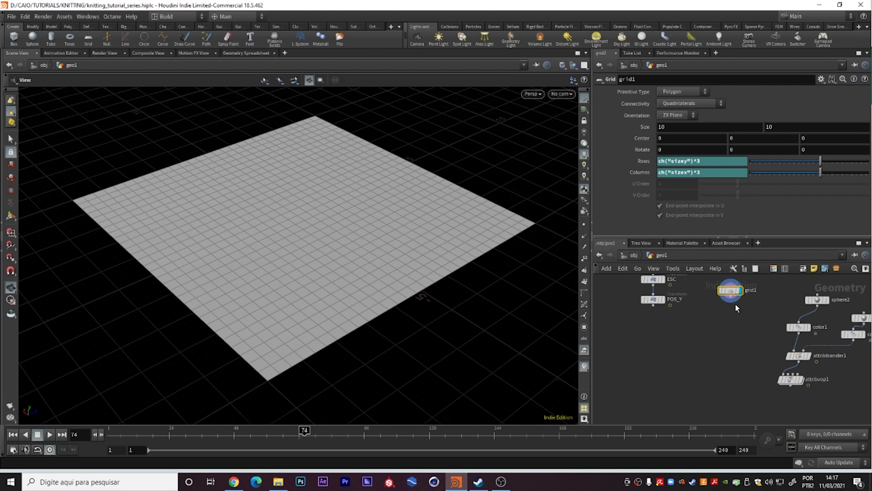
Add a For-Each Point loop (foreach_begin1 and foreach_end1) to the network
key(Tab)
text(for ea)
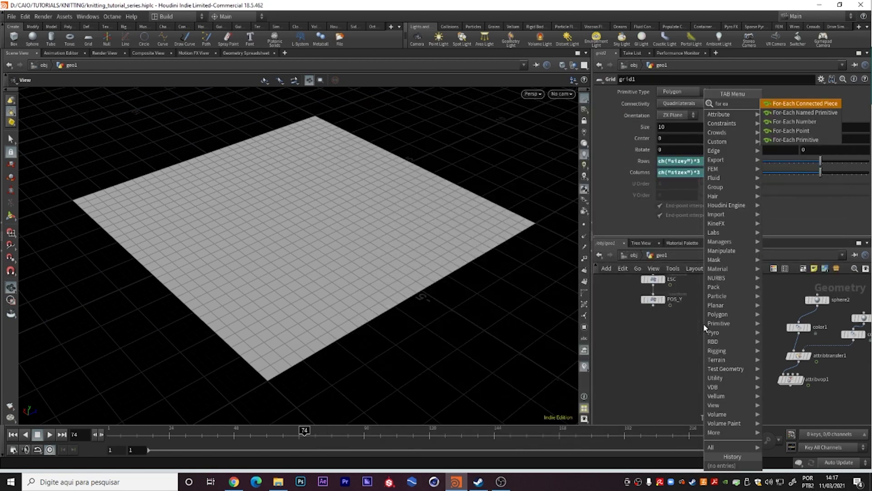
key(Down)
key(Down)
key(Down)
key(Return)
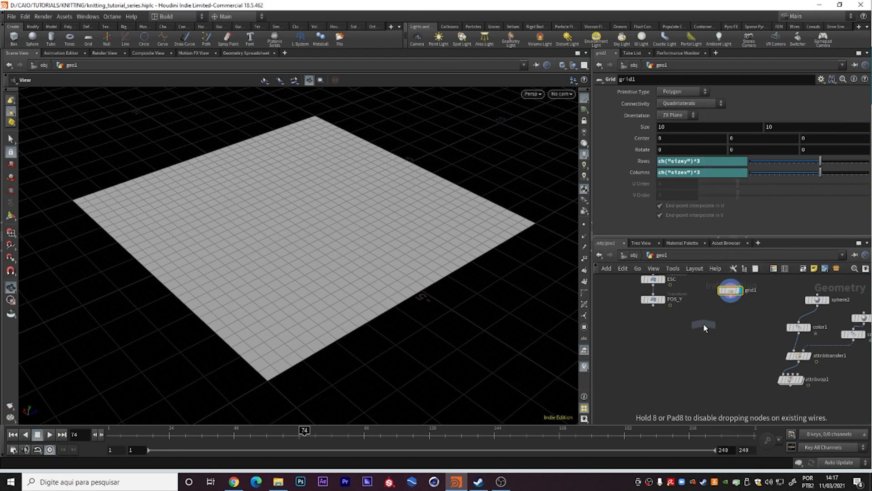
click(704, 328)
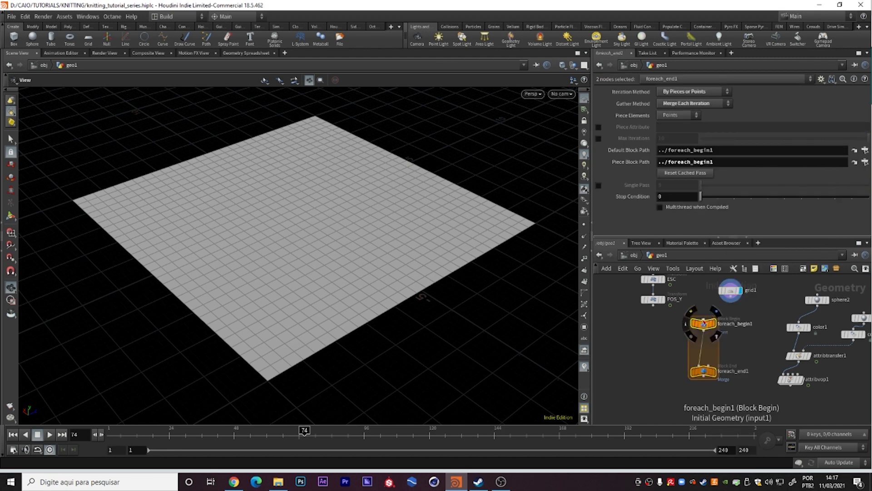
Wire grid1 into foreach_begin1 and line it up above foreach_end1
click(704, 318)
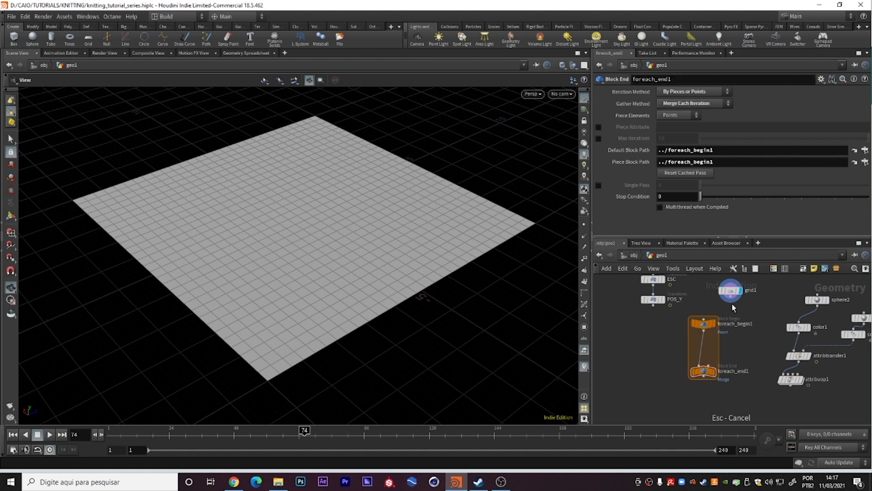
click(731, 298)
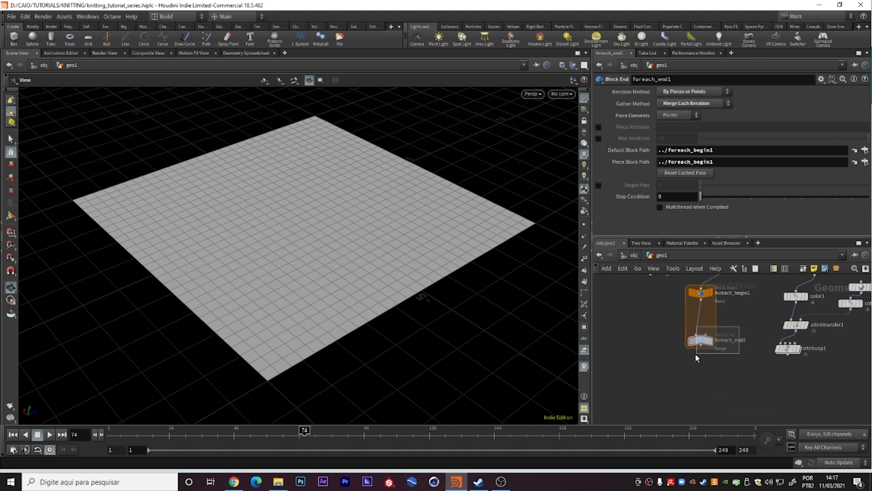
drag(701, 341, 694, 384)
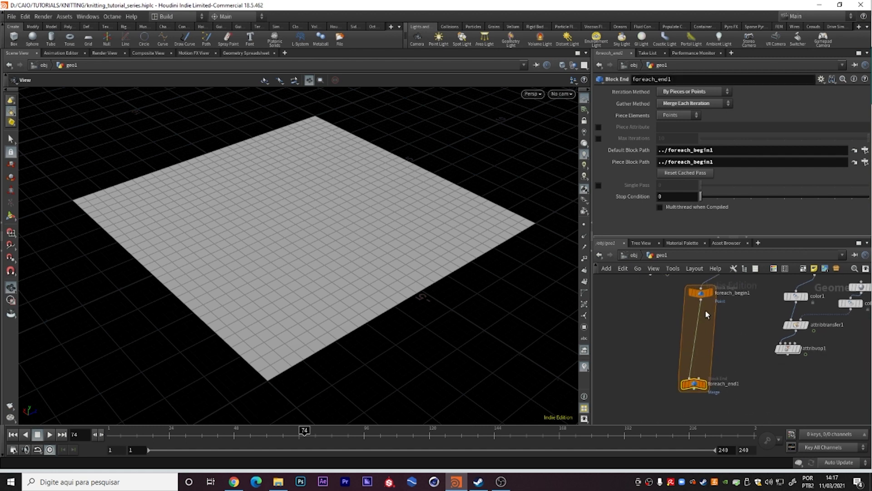
drag(701, 293, 694, 307)
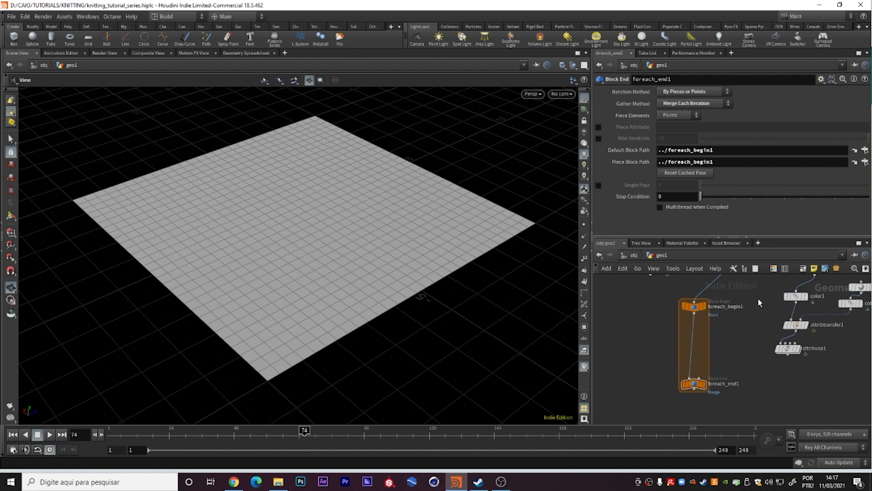
Select the for-each loop nodes, reframe the network, and reopen the node search
drag(758, 298, 667, 402)
middle_drag(650, 349, 652, 369)
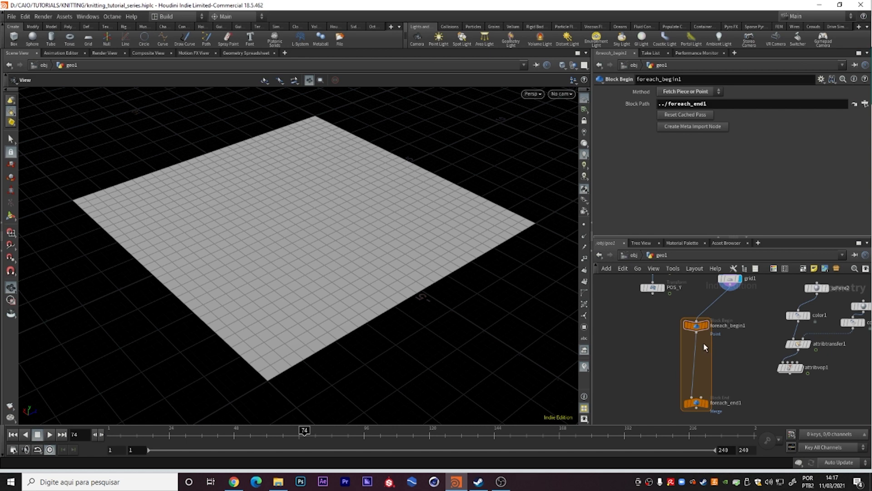
key(Tab)
text(for)
key(Tab)
Create a Copy to Points node inside the for-each loop
text(cop)
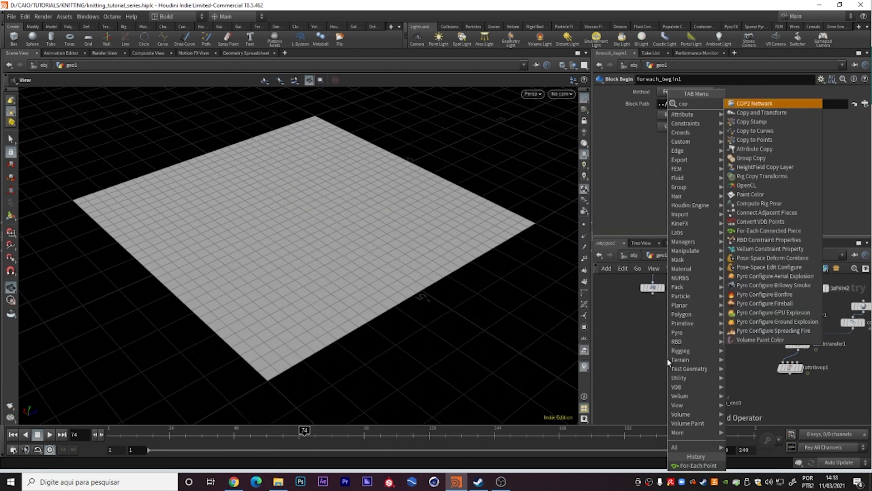
text(y)
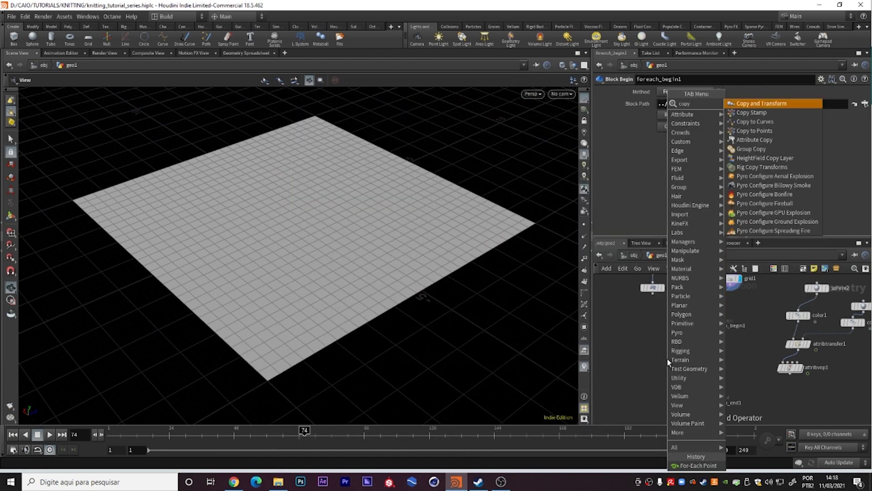
key(Down)
key(Down)
key(Down)
key(Return)
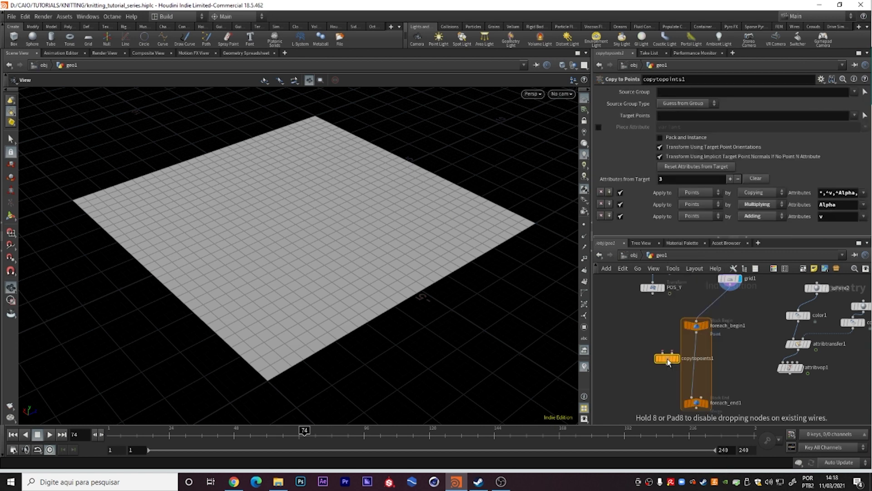
scroll(666, 325, up, 1)
scroll(670, 319, up, 1)
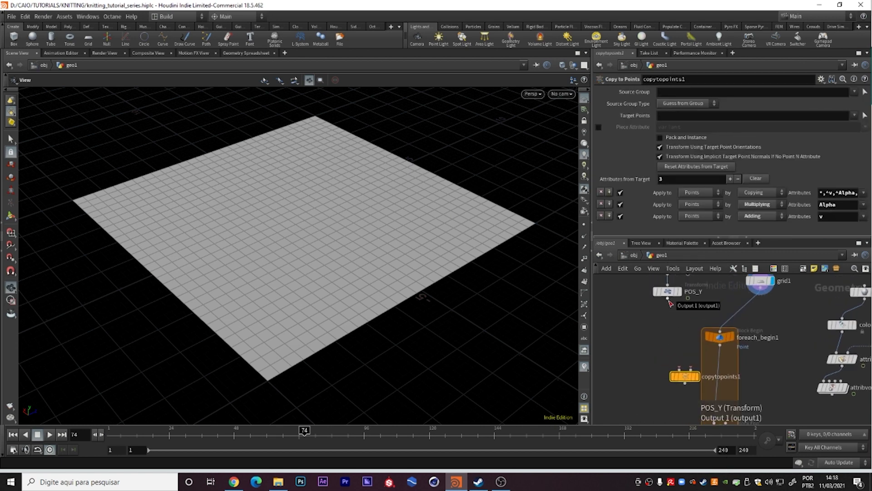
Wire POS_Y into copytopoints1's first input and foreach_begin1 into its second
click(668, 300)
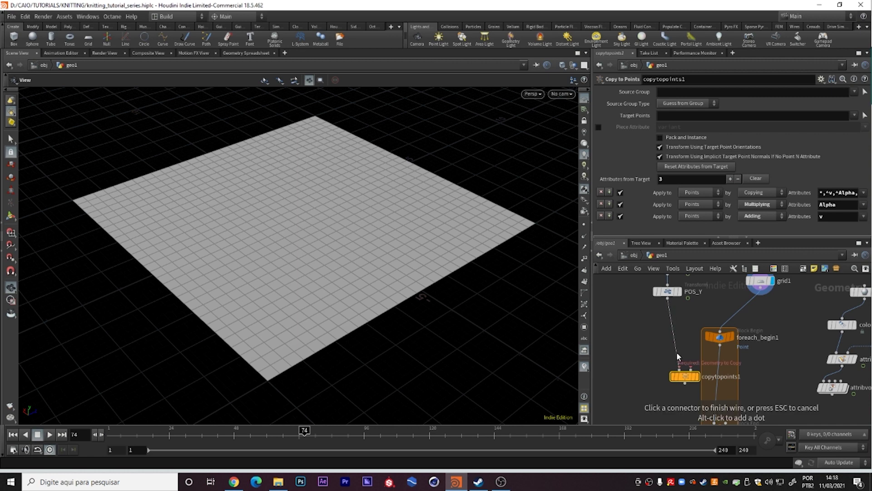
click(679, 369)
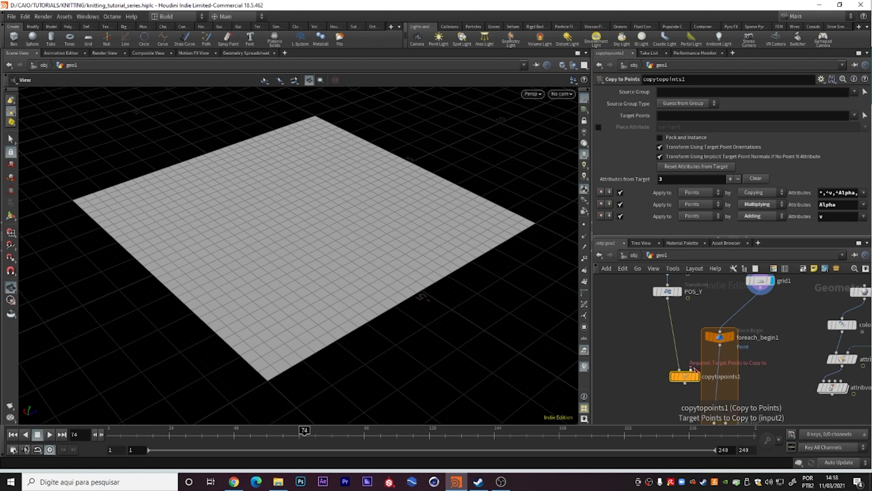
click(695, 371)
click(720, 344)
middle_drag(753, 370, 750, 361)
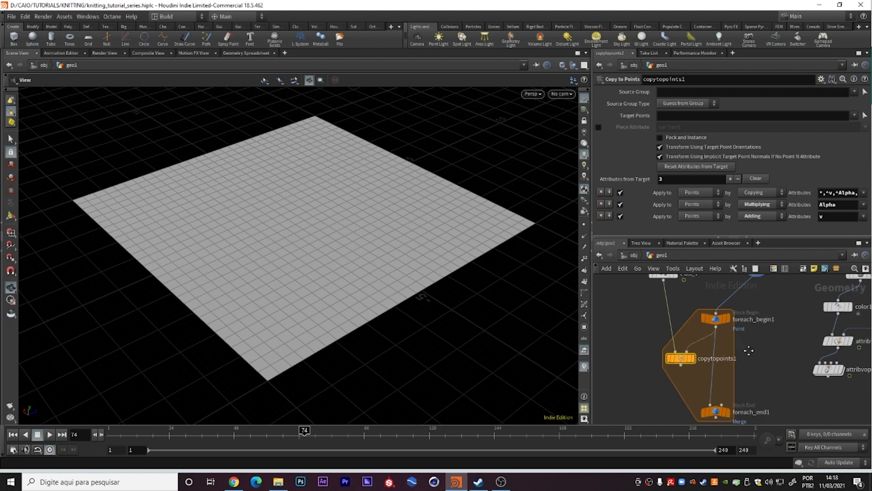
middle_drag(772, 291, 758, 299)
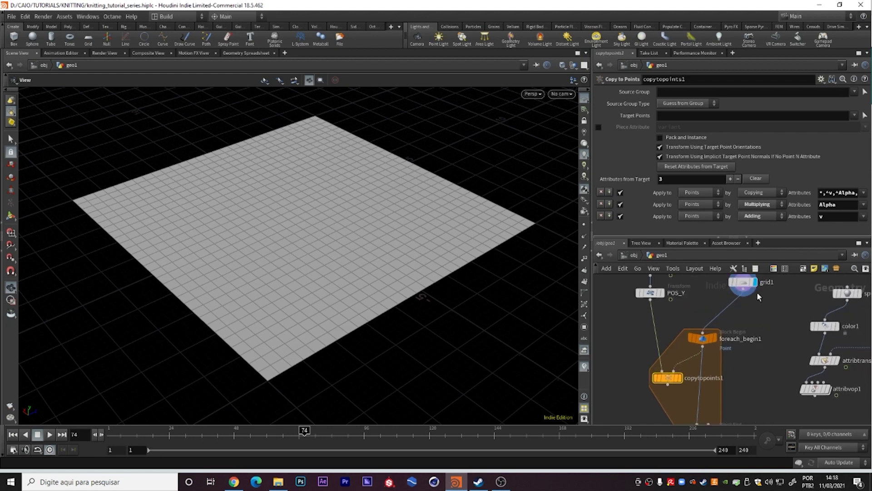
middle_drag(670, 390, 672, 334)
Connect copytopoints1's output to foreach_end1, placing it between the loop nodes
click(671, 329)
click(700, 367)
drag(672, 328, 703, 339)
mouse_move(742, 307)
middle_down()
mouse_move(751, 409)
mouse_move(752, 340)
middle_up()
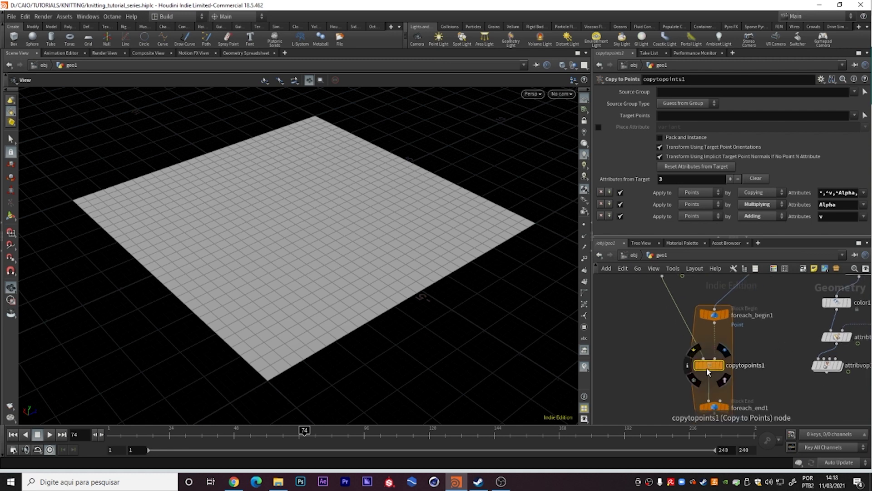
middle_drag(681, 318, 693, 342)
Display POS_Y's stitch curve, then display foreach_end1 to show the knitted field
click(673, 293)
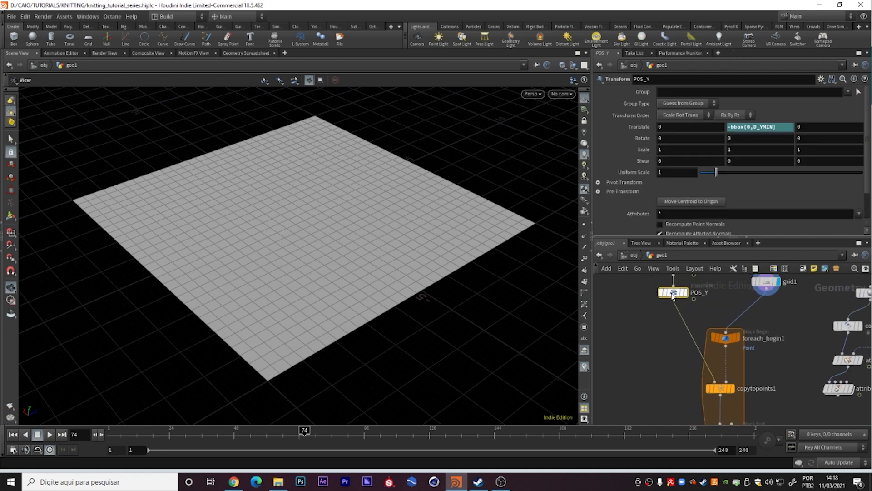
key(r)
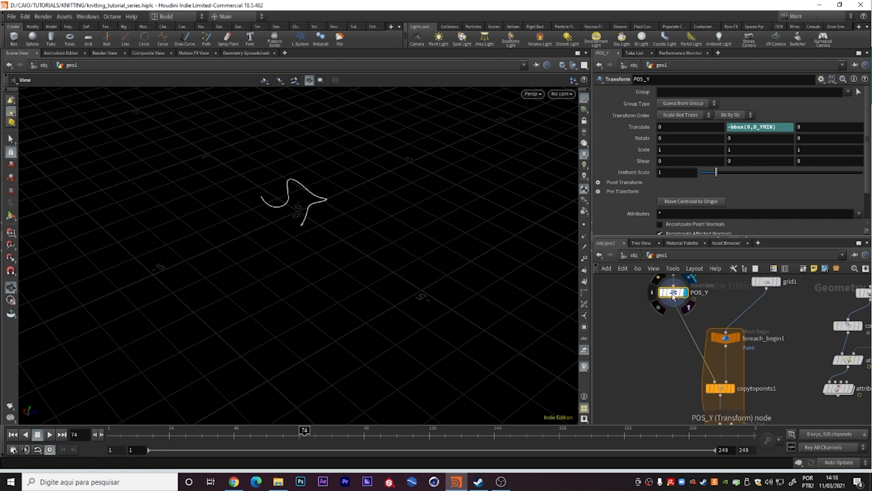
middle_drag(768, 354, 768, 311)
click(727, 387)
key(r)
middle_drag(726, 387, 717, 416)
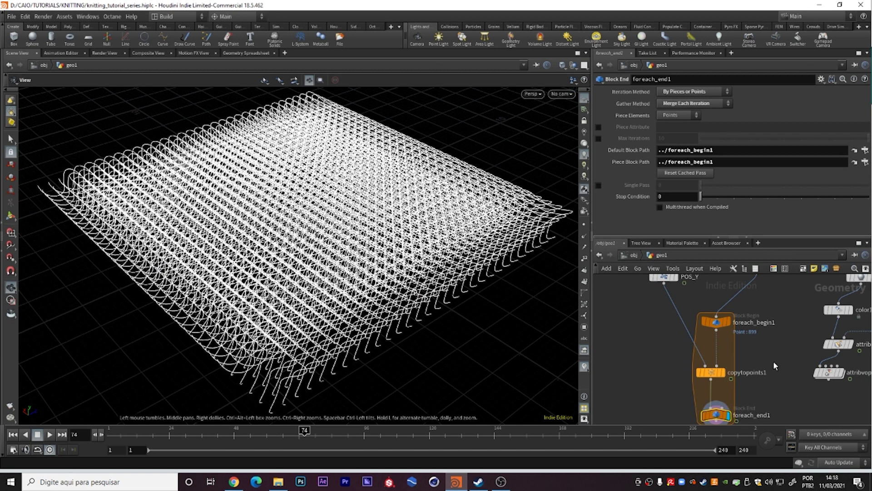
Preview a single loop iteration stepped to iteration 7, then turn the preview off
click(599, 185)
drag(700, 185, 868, 184)
click(599, 185)
mouse_move(775, 381)
middle_down()
mouse_move(779, 364)
mouse_move(754, 409)
middle_up()
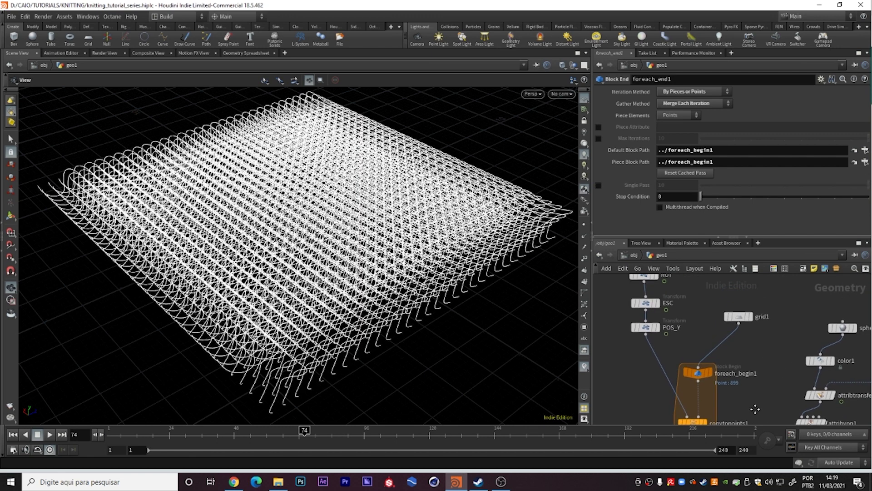
drag(741, 318, 739, 303)
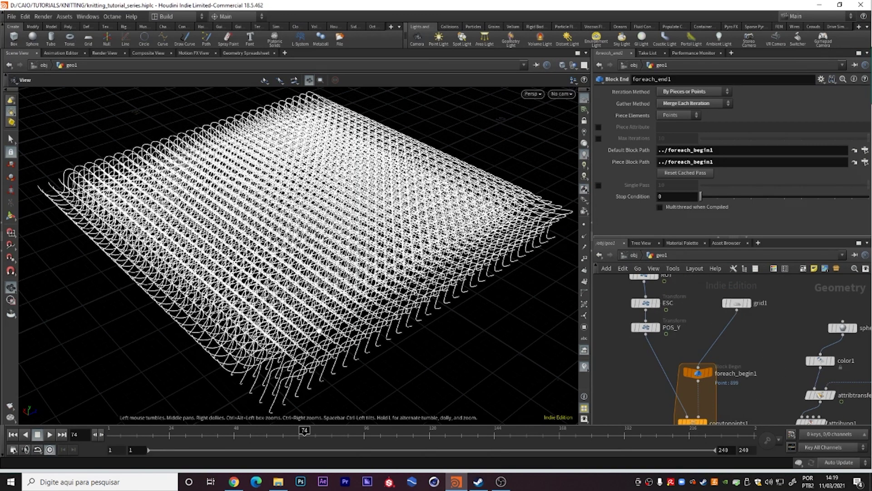
Scrub the animation from an early frame forward to frame 72
click(112, 437)
drag(117, 439, 299, 437)
middle_drag(778, 366, 779, 339)
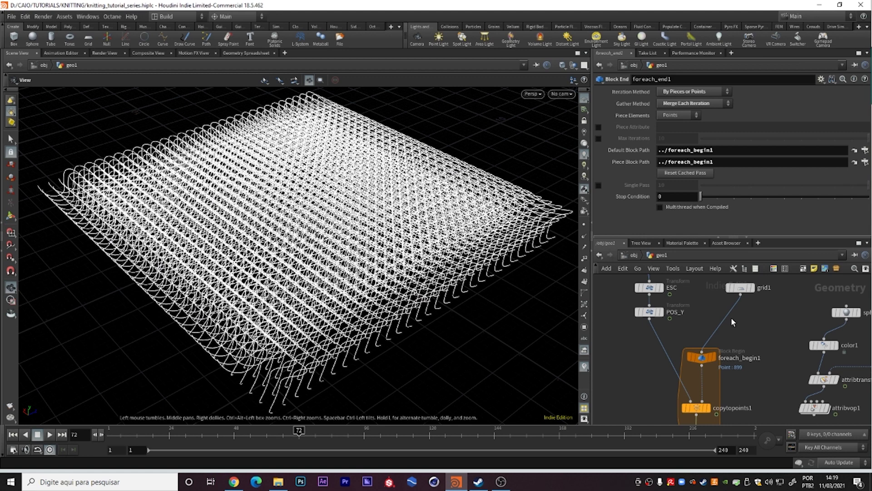
Insert an Attribute Wrangle on the wire between grid1 and foreach_begin1
key(Tab)
text(at wr)
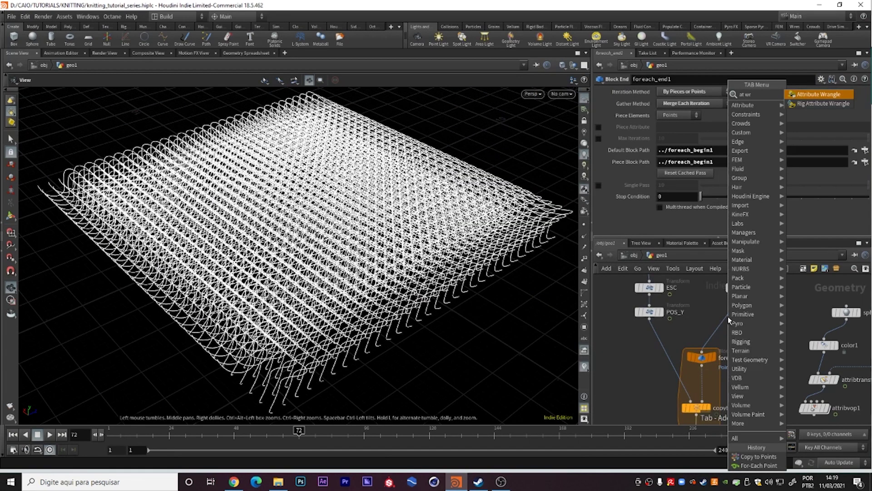
key(Return)
click(729, 326)
click(673, 167)
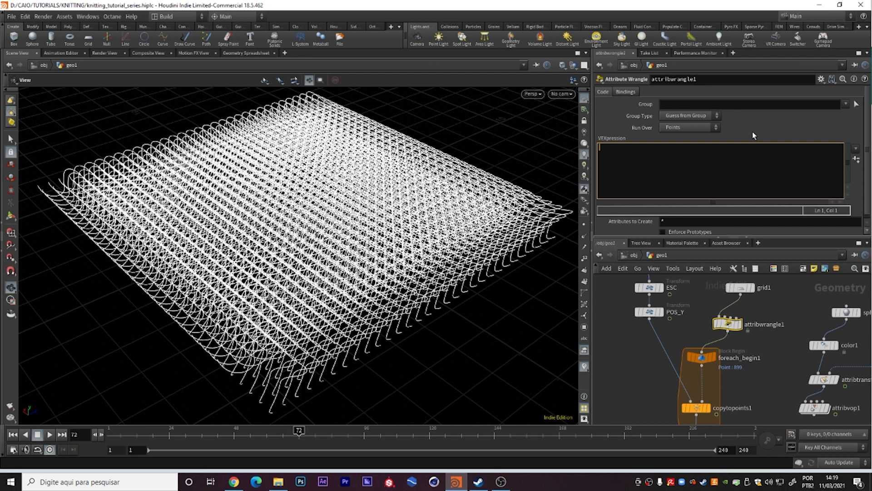
text(@)
text(t)
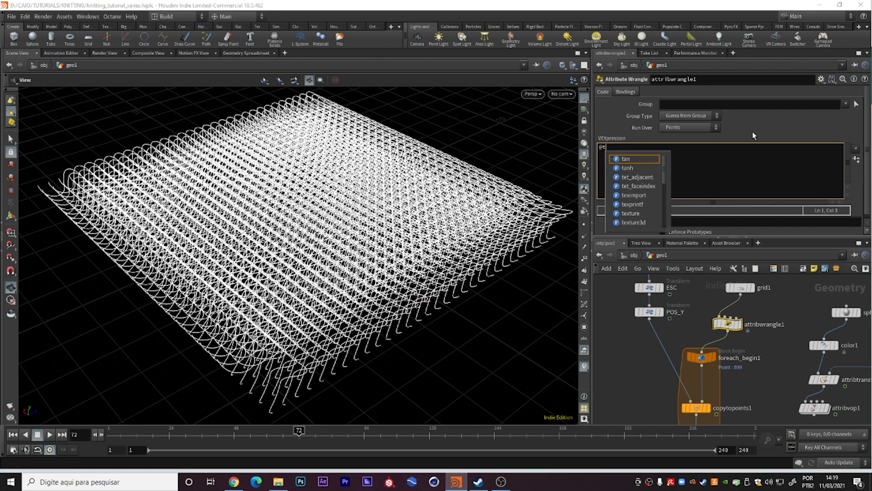
key(BackSpace)
text(offsempo)
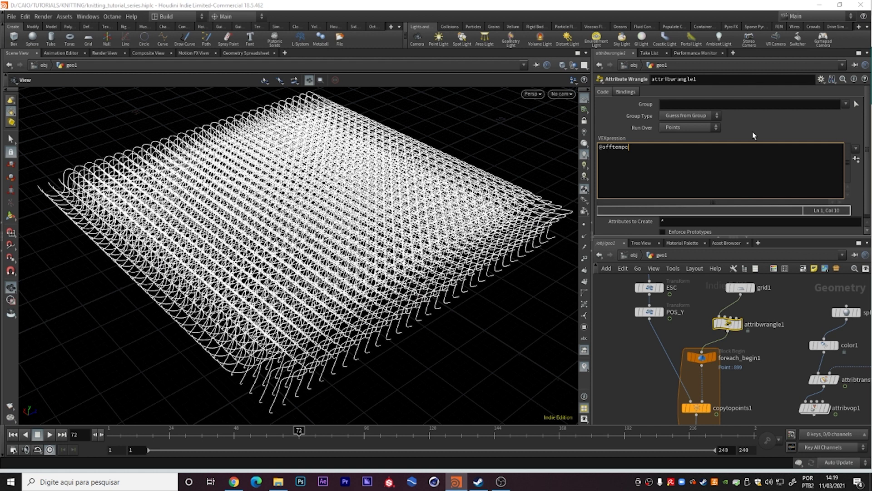
text(= )
text(@)
text(chf)
key(Escape)
key(BackSpace)
key(BackSpace)
key(BackSpace)
key(BackSpace)
text(chf)
key(BackSpace)
text(f()
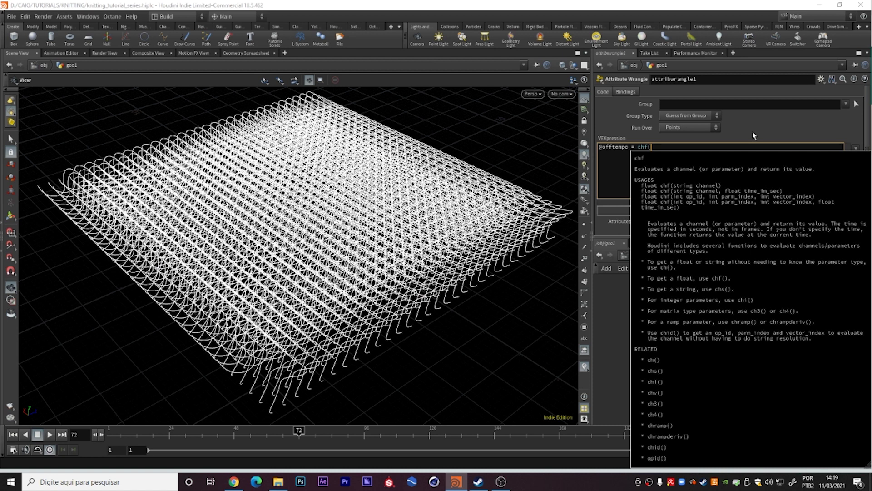
text(")
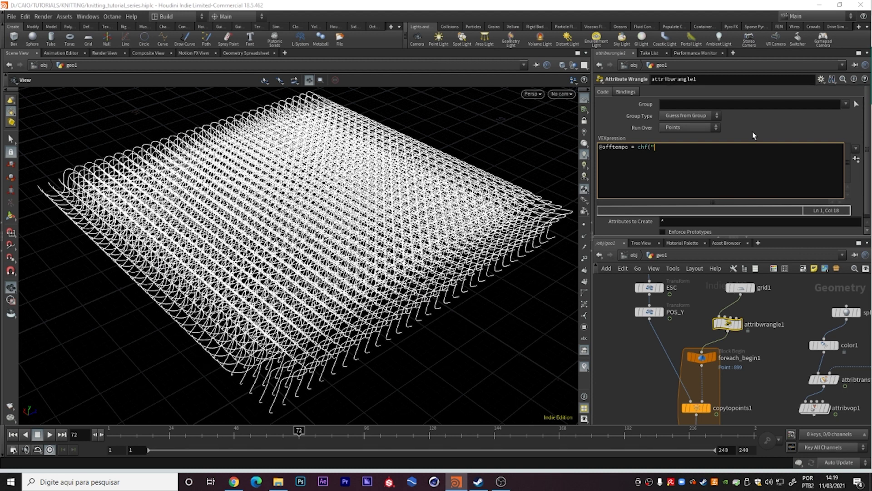
text(offset"))
text( * @elemnum)
text(;)
key(Left)
key(Left)
key(Left)
key(Left)
key(Left)
key(Left)
key(Left)
key(Left)
key(Left)
key(Right)
key(Right)
key(Right)
key(Right)
key(Right)
key(Right)
key(Right)
key(Right)
key(Right)
key(Right)
key(Right)
key(Right)
key(Right)
key(Right)
key(Right)
key(Right)
key(Right)
click(720, 148)
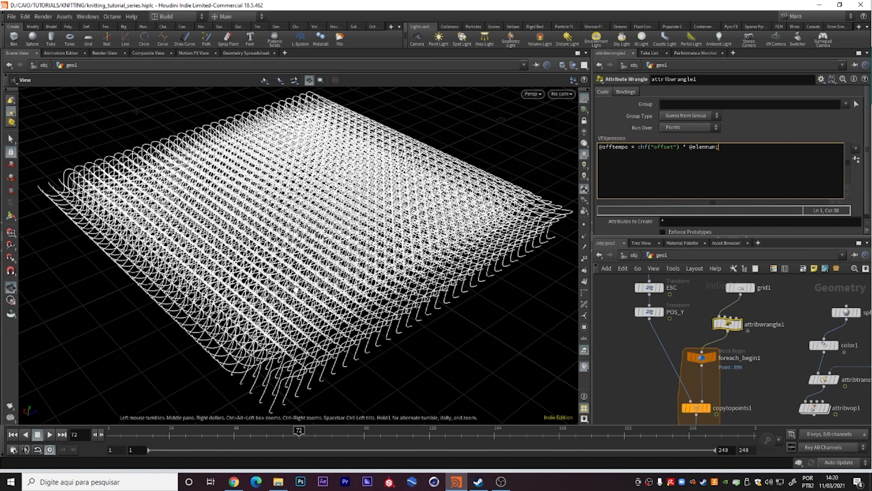
Create the wrangle's Offset spare parameter and set it to 1
click(754, 127)
click(857, 159)
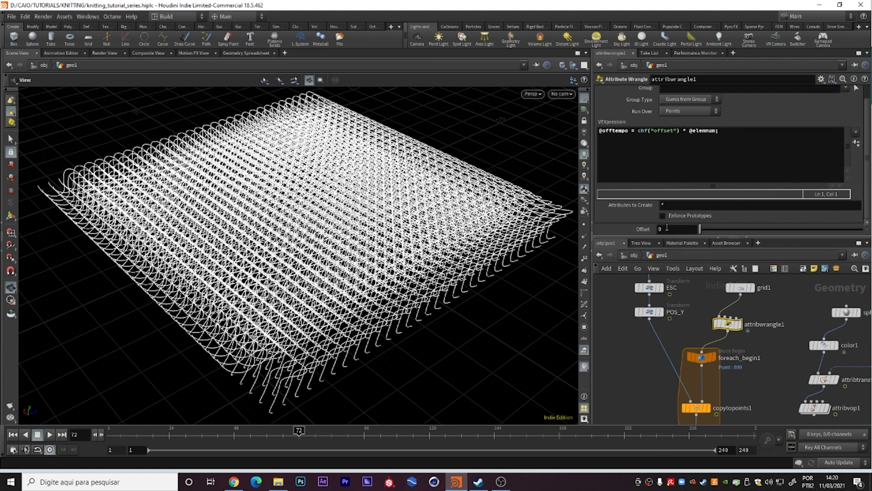
click(670, 229)
text(1)
key(Return)
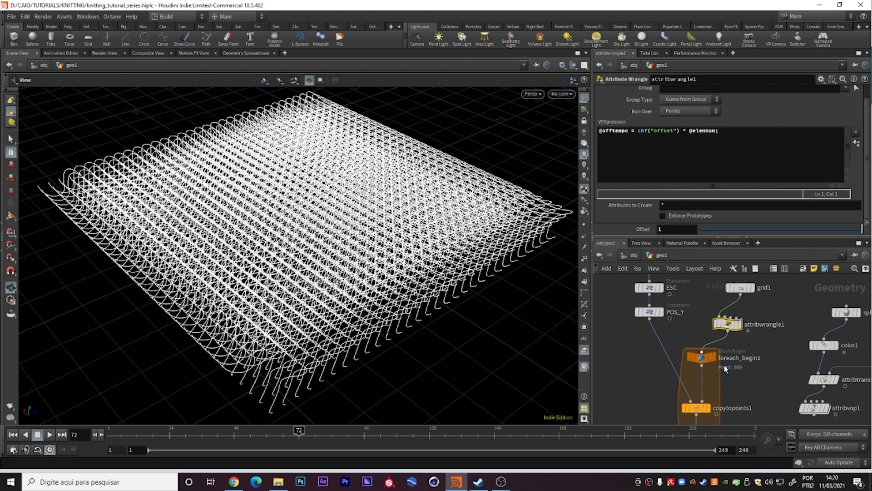
Select the POS_Y transform node in the network
middle_drag(738, 382, 740, 376)
scroll(654, 325, up, 2)
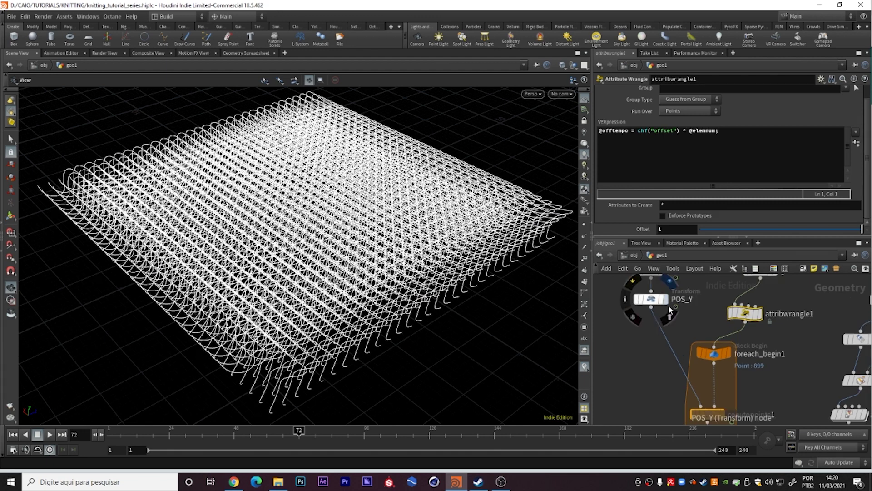
click(653, 304)
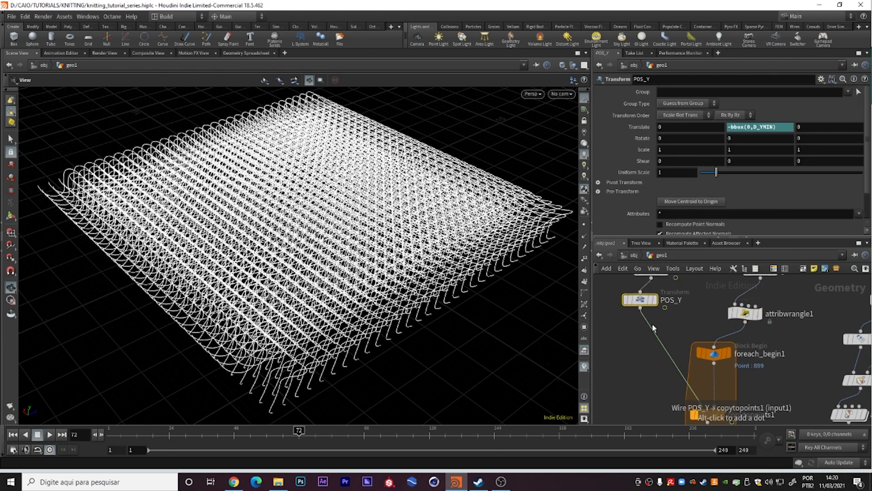
Insert a Time Shift node on the wire from POS_Y into copytopoints1
key(Tab)
text(time)
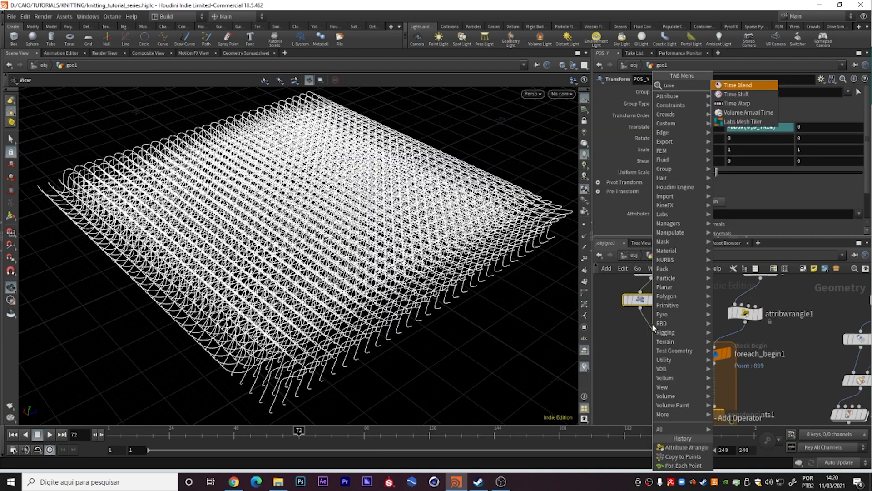
key(Down)
key(Return)
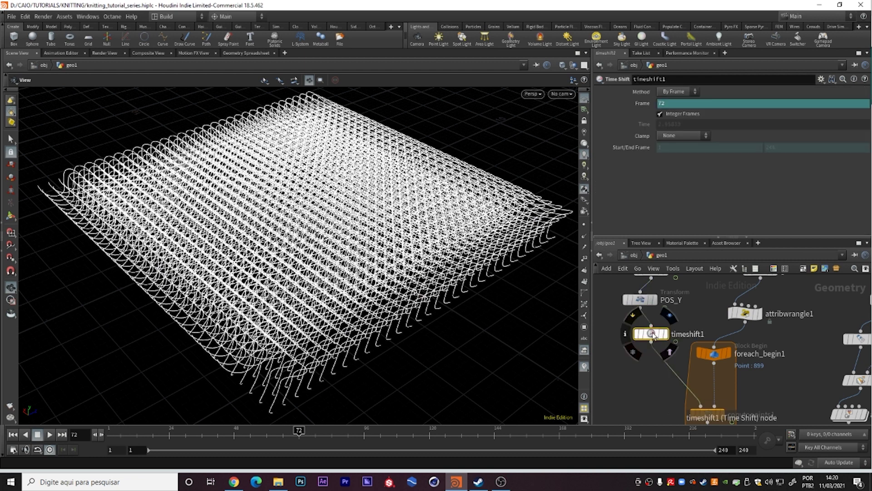
click(654, 339)
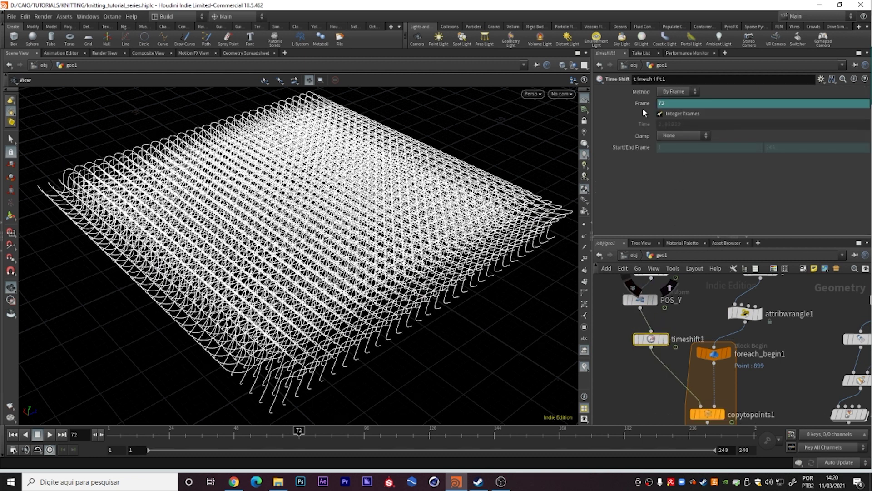
Set timeshift1's Frame to point("../foreach_begin1/",0,"offtempo",0)
click(661, 103)
text(p)
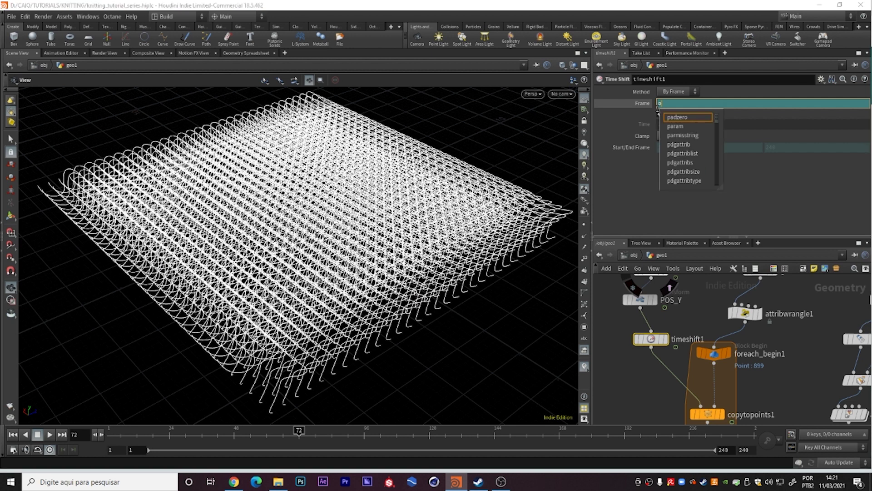
text(oint)
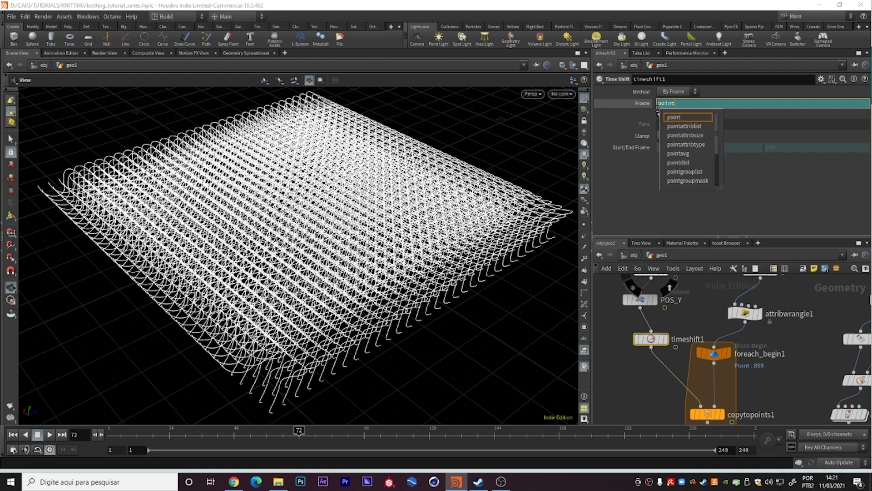
text(()
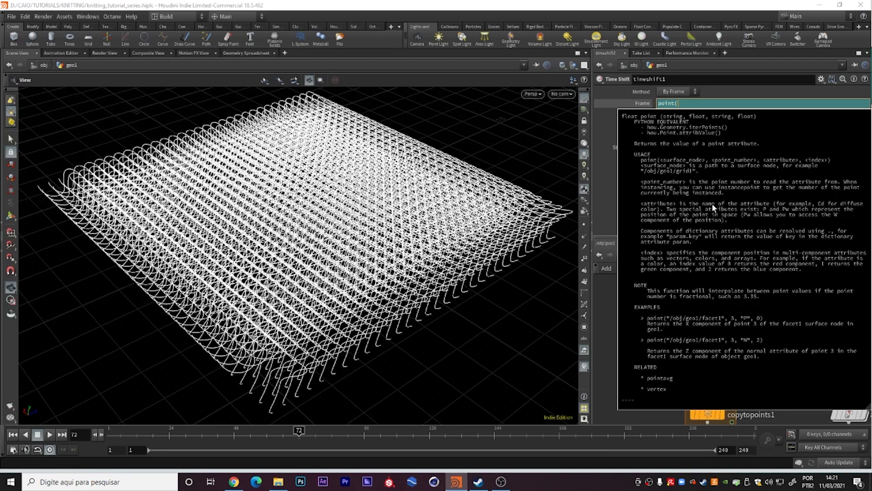
text("../)
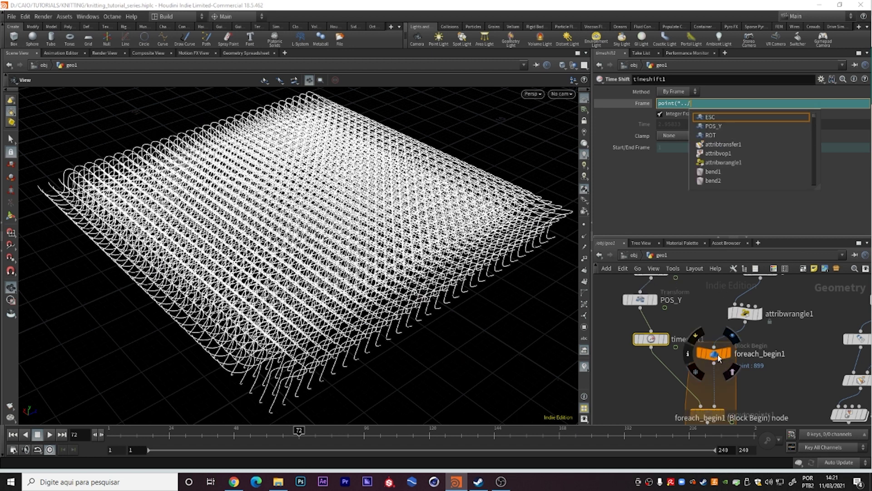
text(for)
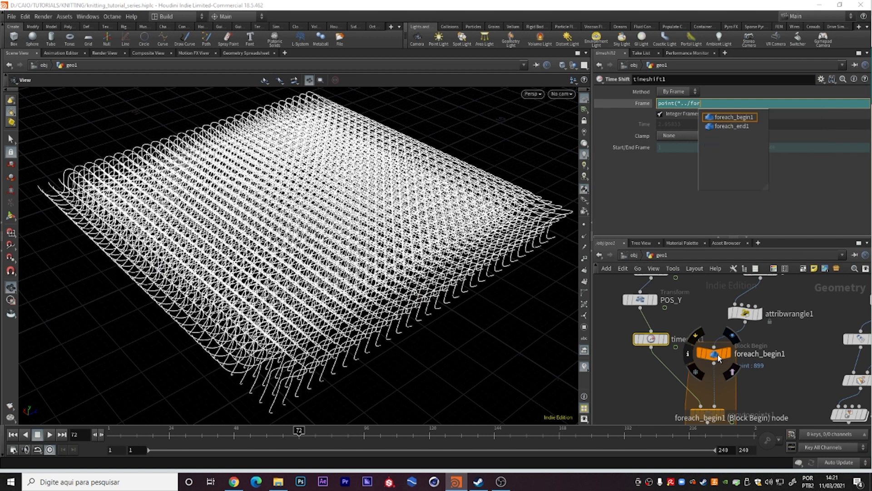
key(Tab)
text(/",)
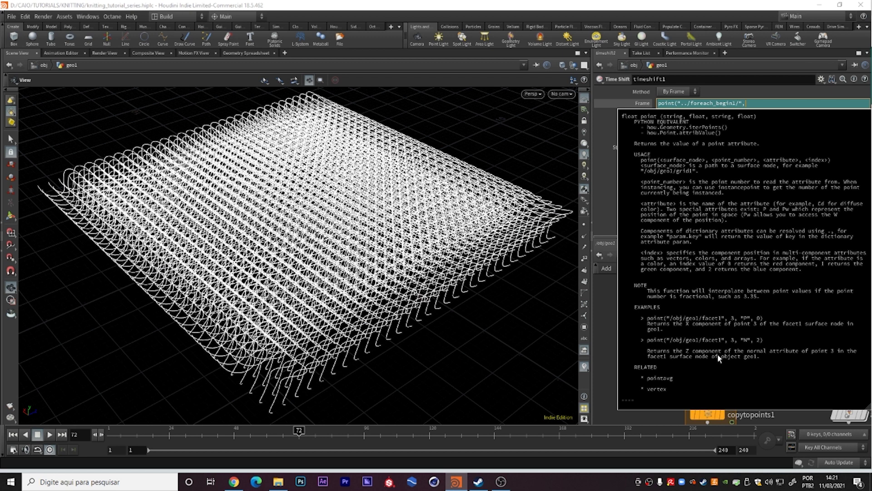
text(0,)
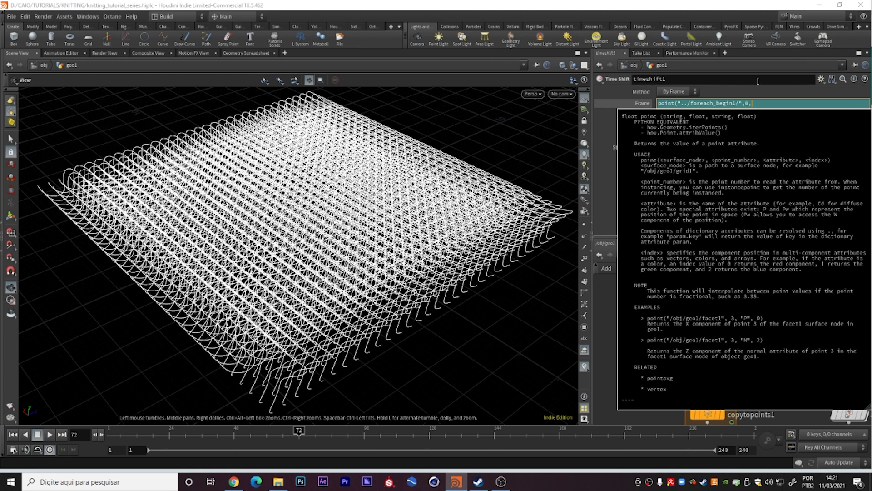
text("offtemp)
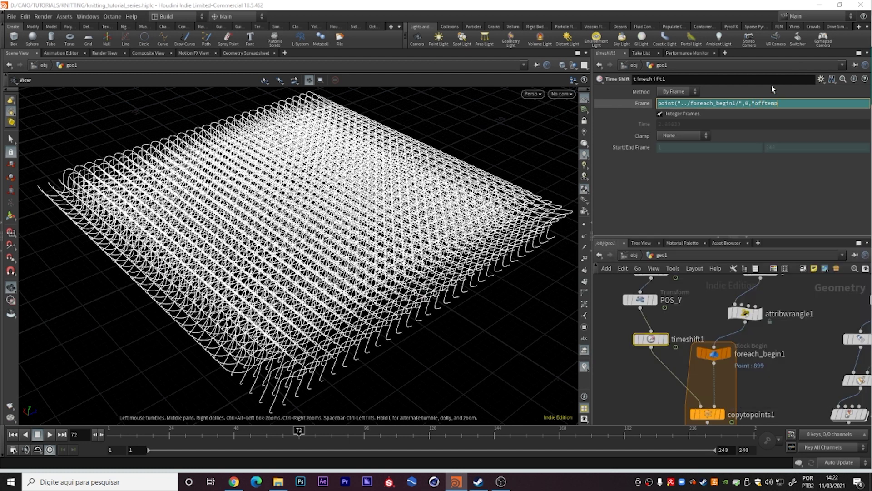
text(")
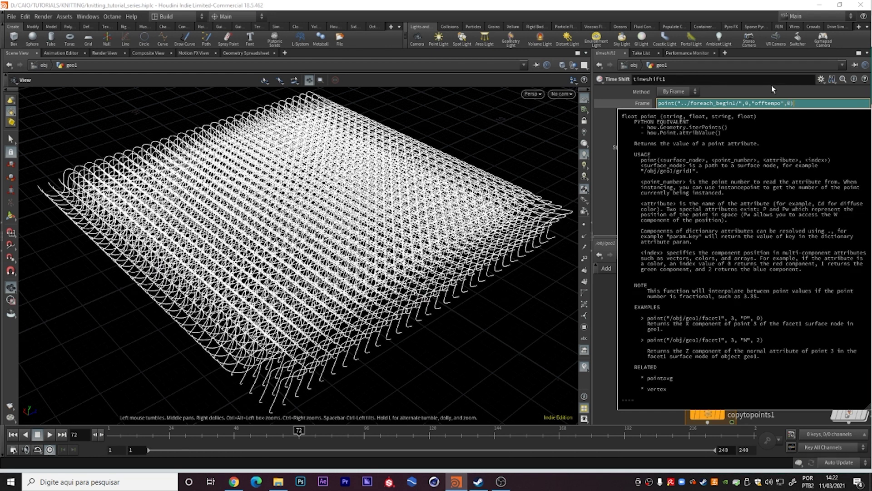
text())
key(Return)
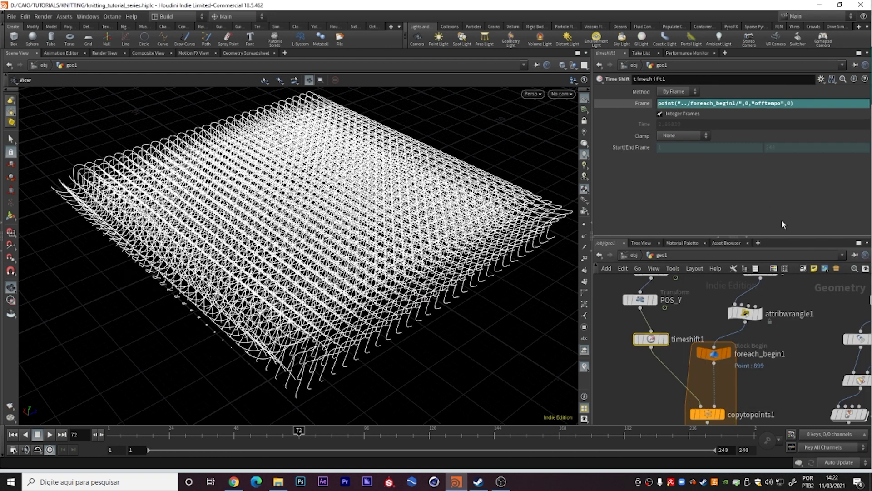
Prefix the Frame expression with $F + and scrub to check the delayed stitches
mouse_move(135, 432)
mouse_down()
mouse_move(109, 432)
mouse_move(355, 430)
mouse_move(167, 431)
mouse_move(321, 451)
mouse_up()
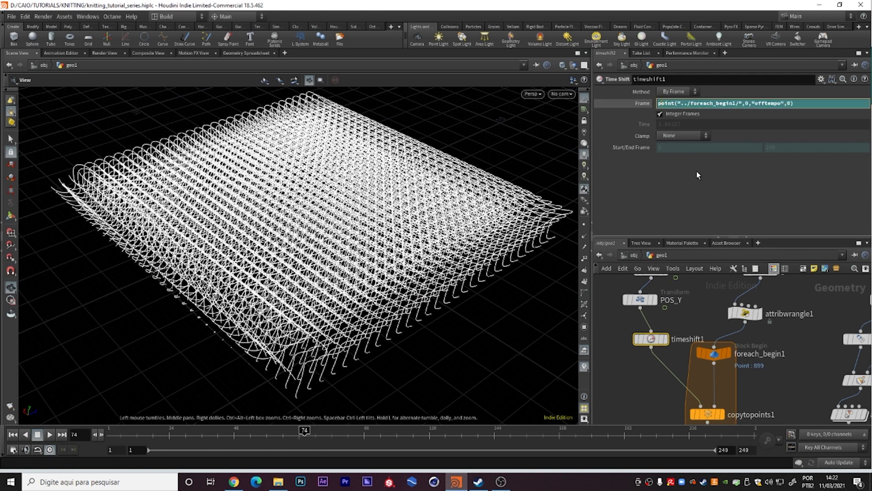
text($F)
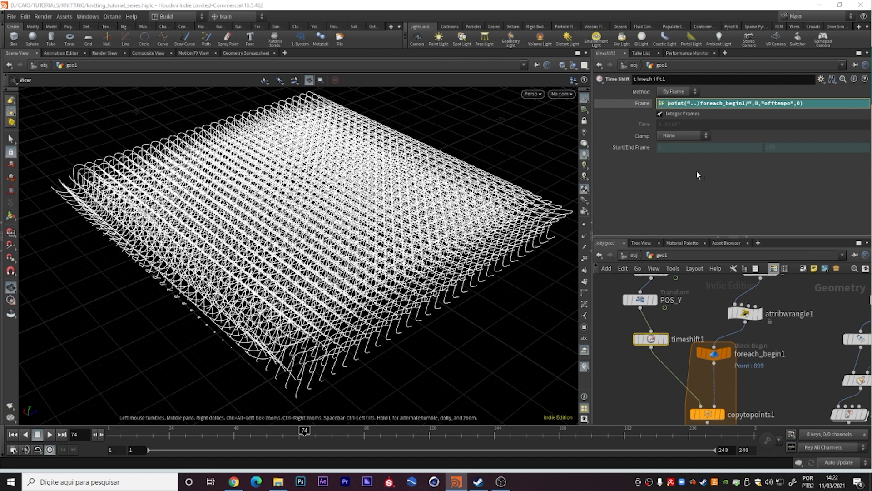
text( +)
key(Return)
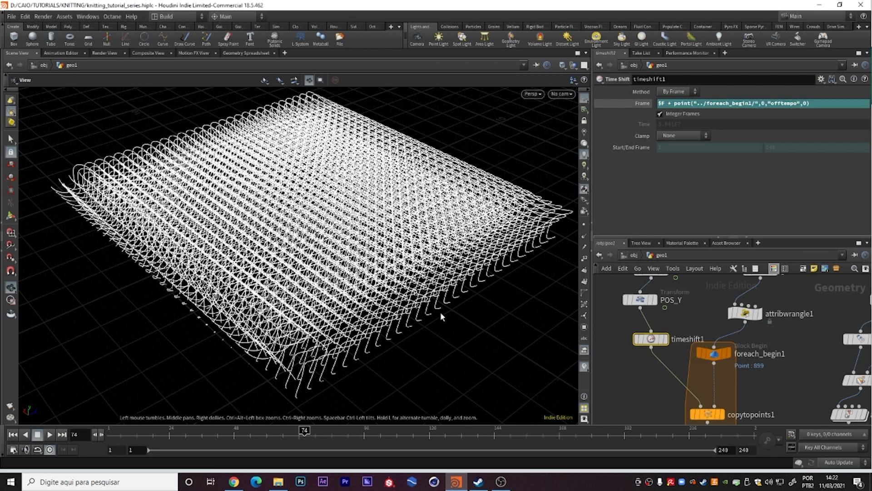
drag(280, 425, 202, 433)
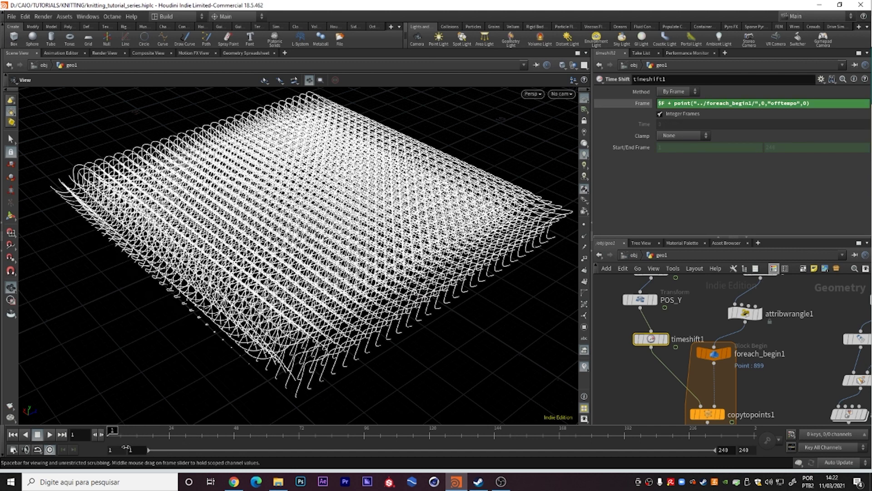
Set attribwrangle1's Offset to -5 and scrub through the knitting animation
drag(150, 447, 222, 435)
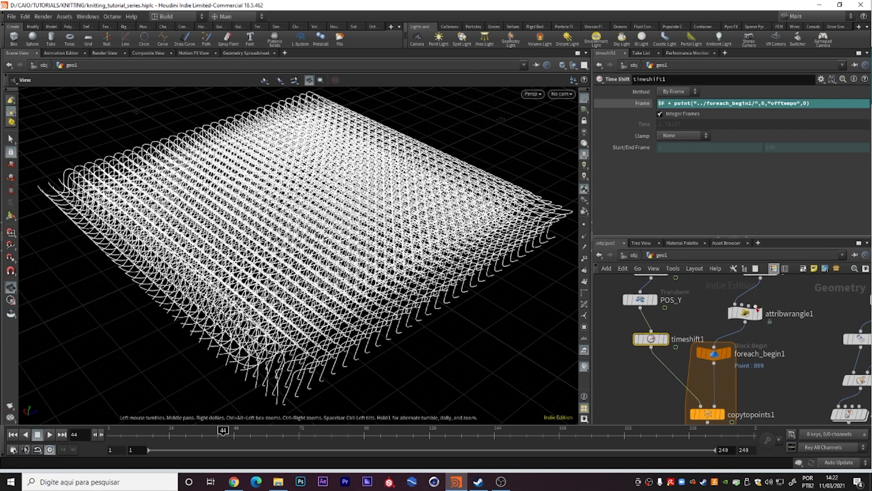
click(751, 317)
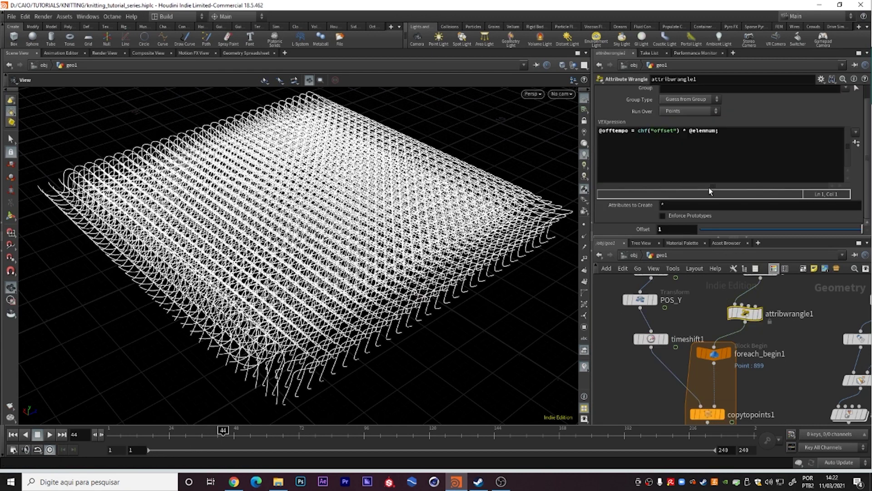
click(666, 229)
text(-5)
key(Return)
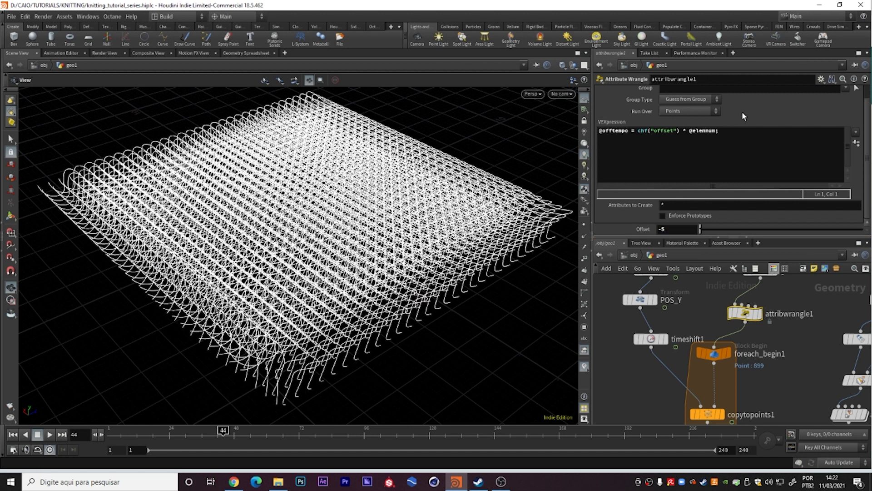
click(196, 435)
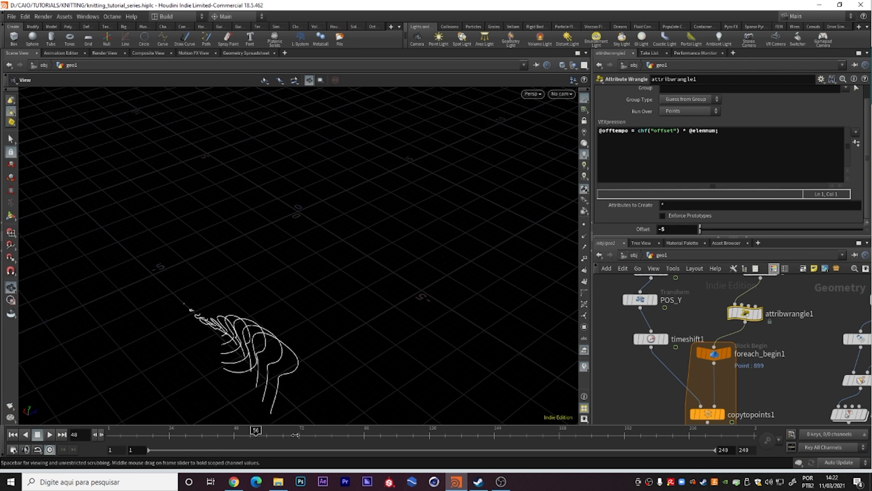
drag(293, 435, 396, 434)
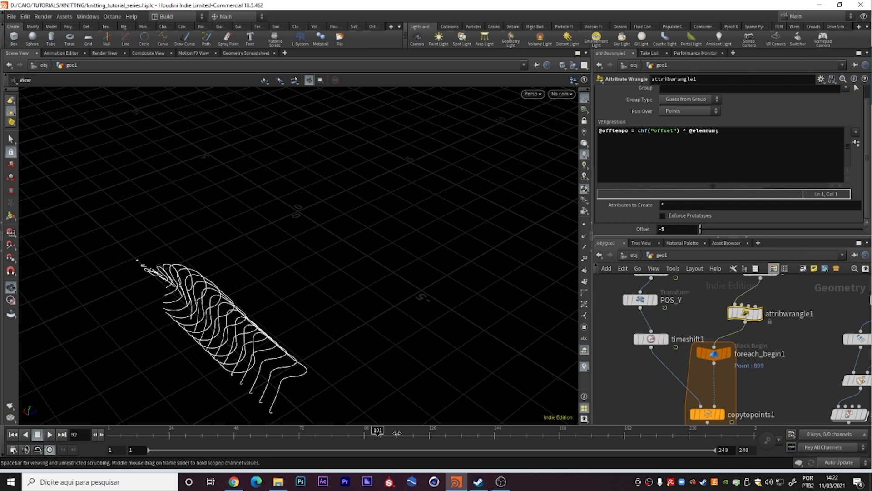
drag(396, 433, 431, 435)
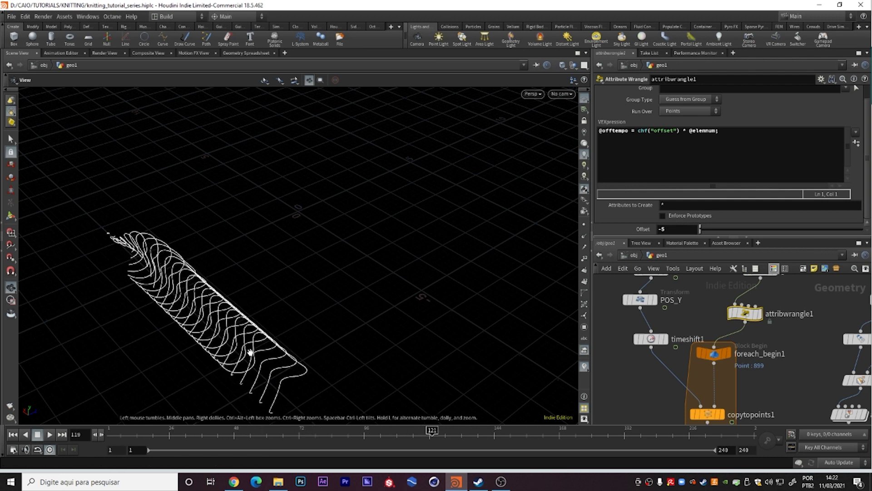
drag(432, 434, 473, 434)
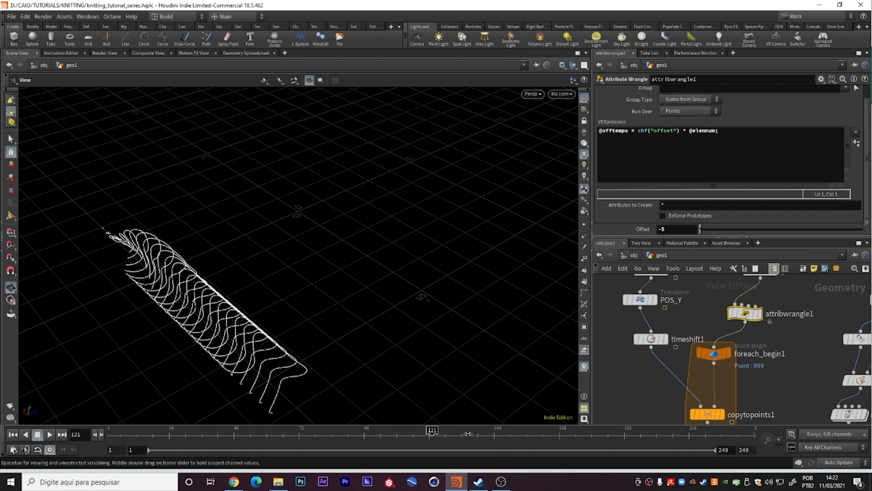
mouse_move(93, 230)
mouse_down()
mouse_move(207, 300)
mouse_move(309, 318)
mouse_up()
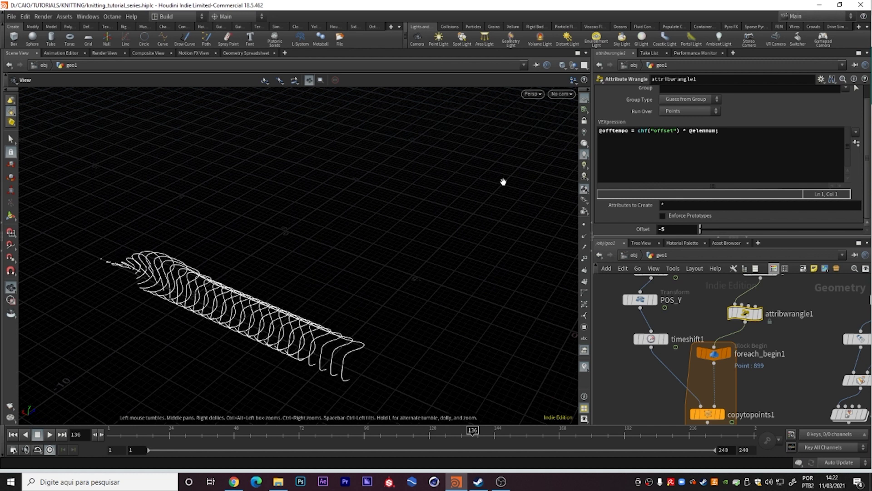
Change the Offset to -1 and scrub to the end of the animation
click(682, 226)
key(BackSpace)
text(1)
key(Return)
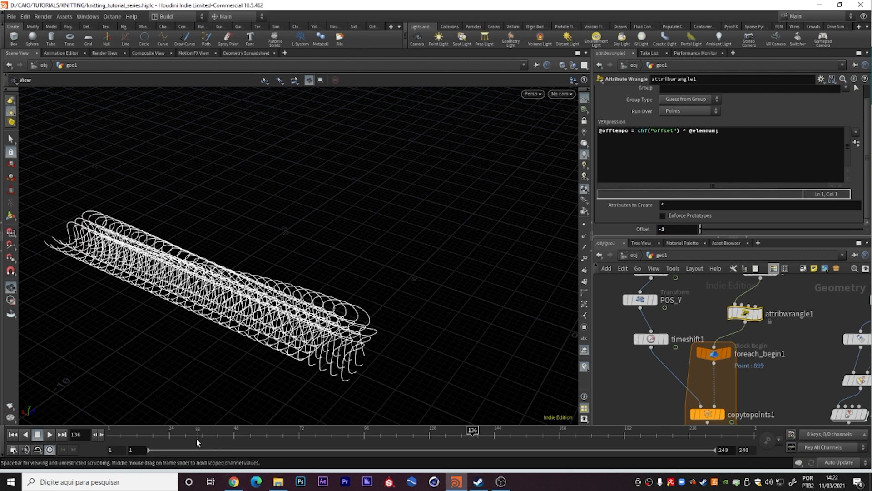
click(111, 436)
mouse_move(131, 438)
mouse_down()
mouse_move(377, 423)
mouse_move(546, 430)
mouse_up()
drag(559, 430, 649, 431)
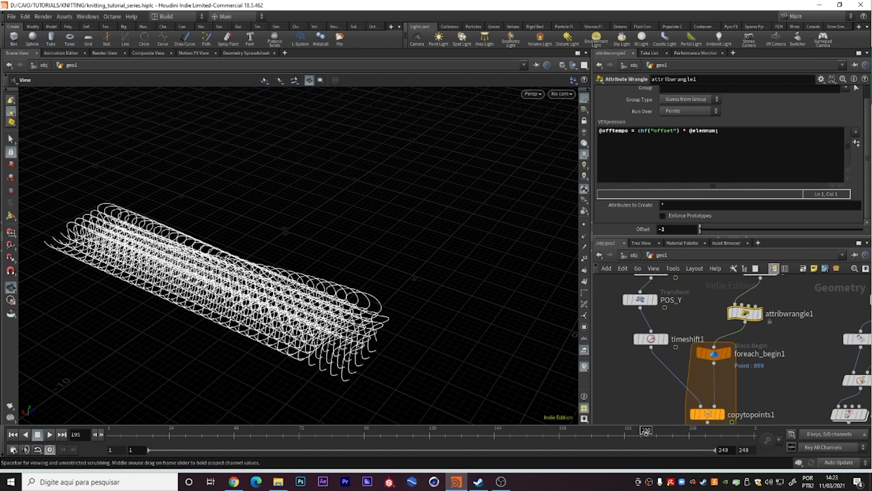
mouse_move(291, 254)
mouse_down()
mouse_move(318, 245)
mouse_move(300, 255)
mouse_up()
Set the Offset to -.1, orbit over the full sheet, and return to about frame 150
double_click(673, 230)
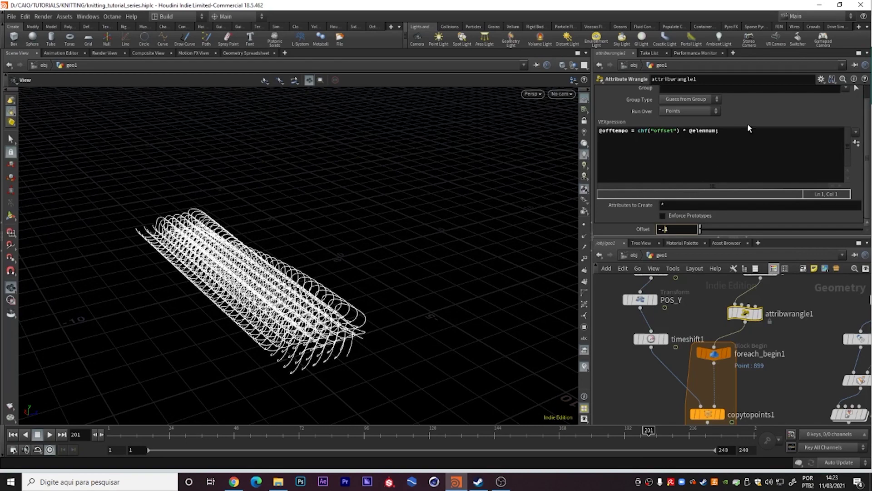
key(Return)
drag(295, 272, 327, 268)
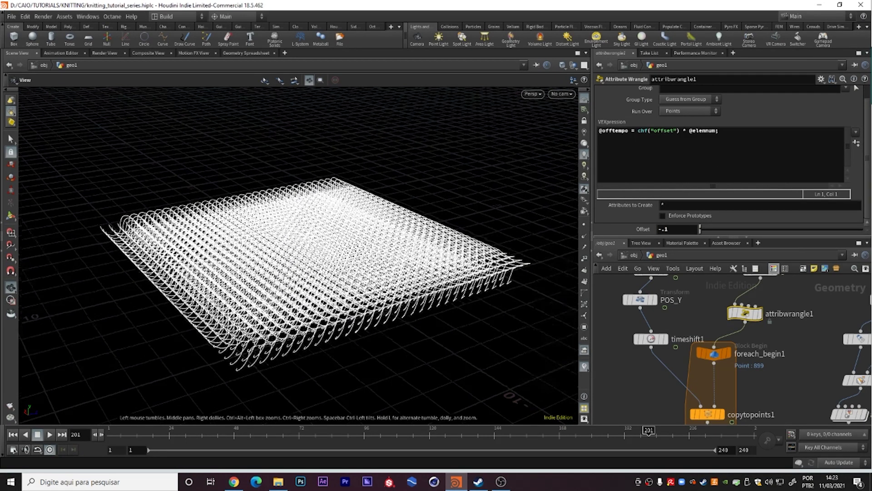
drag(309, 386, 386, 368)
drag(562, 435, 507, 435)
Render a flipbook of the knit animation ending at frame 150, then close MPlay
right_click(10, 409)
click(34, 413)
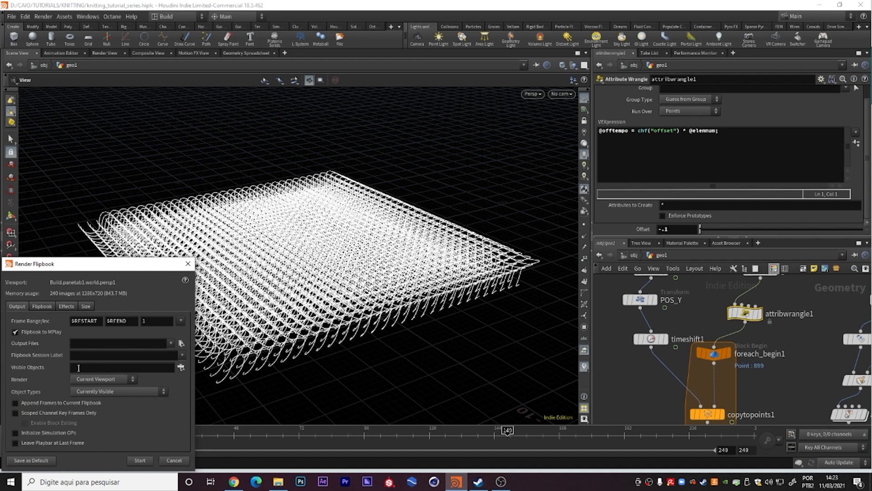
double_click(130, 322)
text(1)
key(Return)
click(141, 460)
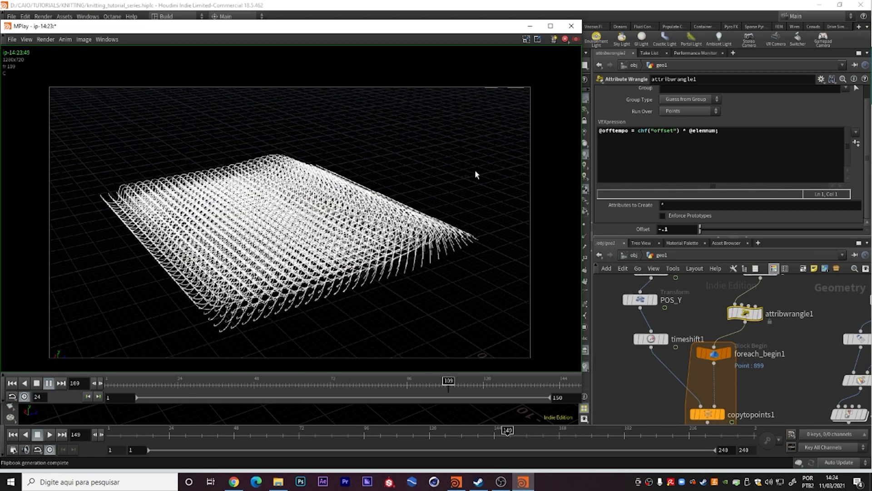
click(571, 26)
middle_drag(789, 346, 780, 367)
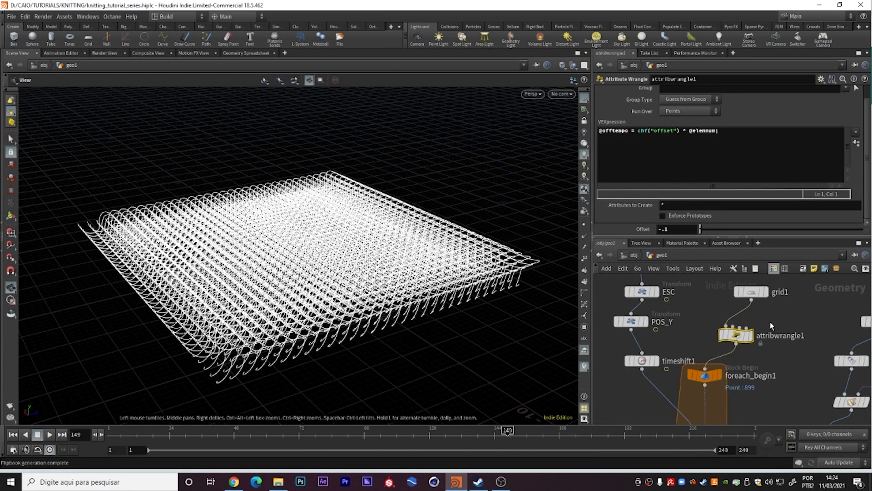
Display attribwrangle1's plain grid with point numbers shown
click(751, 335)
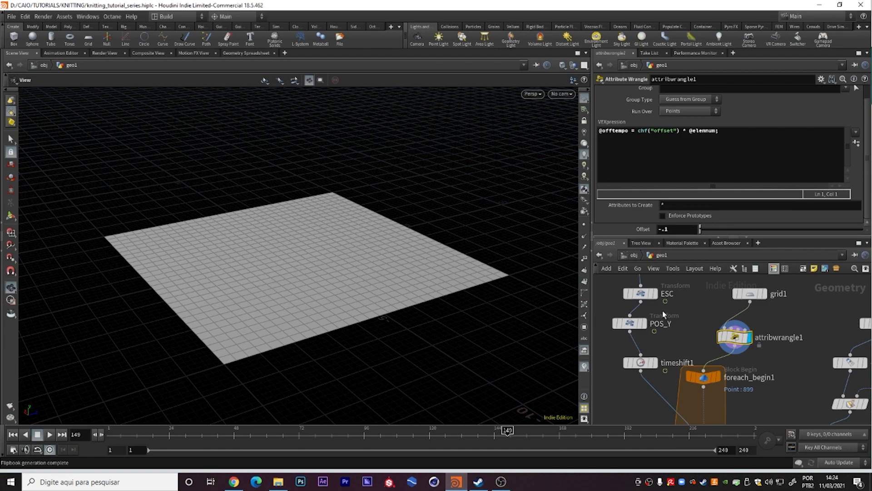
click(585, 263)
drag(201, 333, 321, 336)
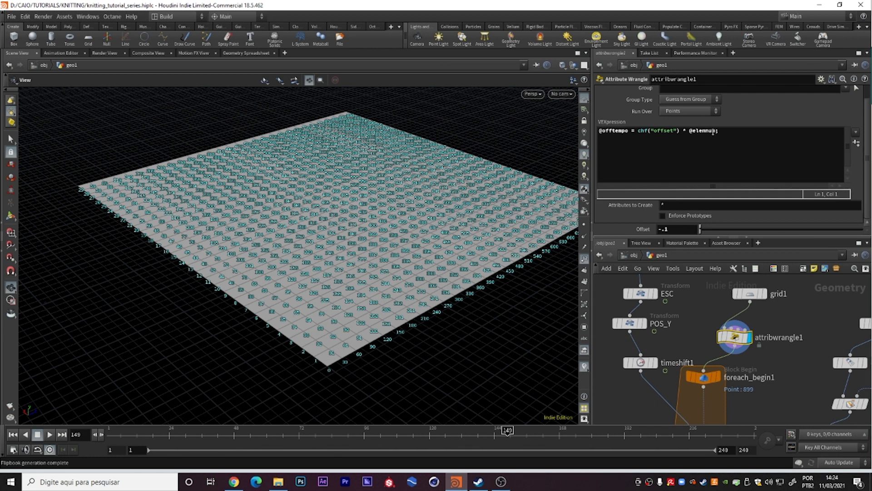
drag(719, 132, 690, 133)
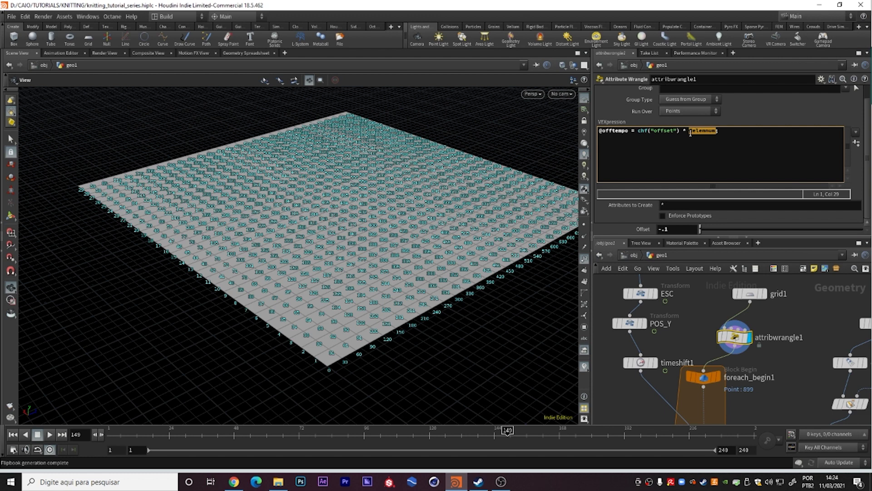
click(701, 139)
middle_drag(780, 385, 781, 280)
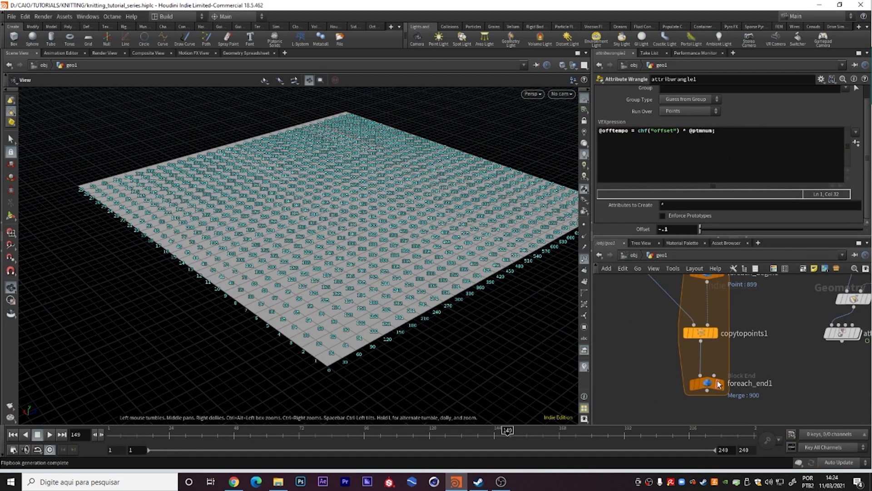
click(720, 383)
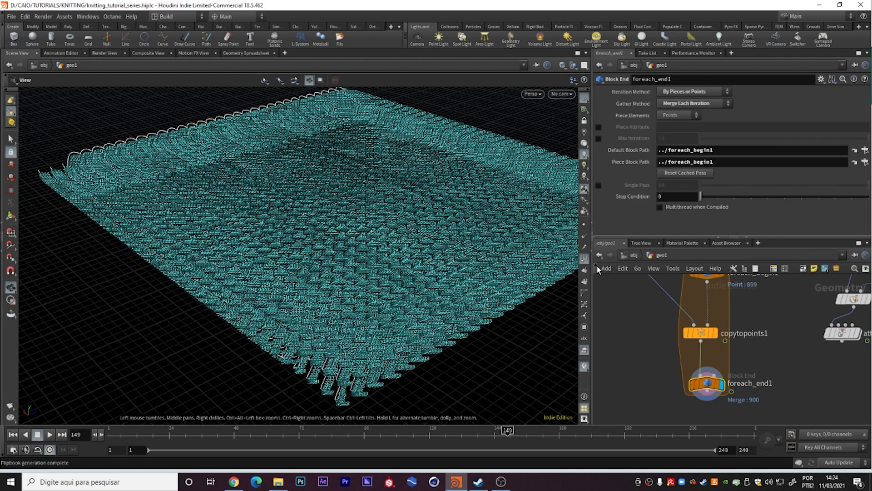
mouse_move(268, 434)
mouse_down()
mouse_move(136, 434)
mouse_move(290, 437)
mouse_up()
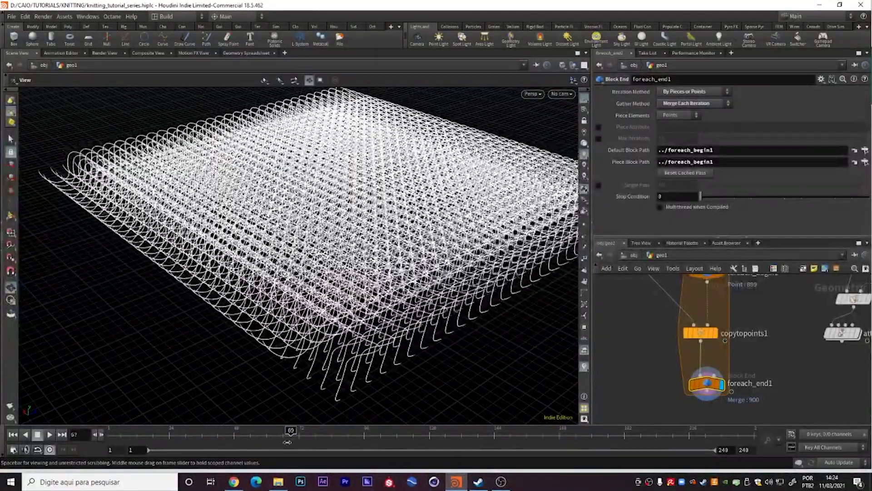
middle_drag(717, 277, 717, 347)
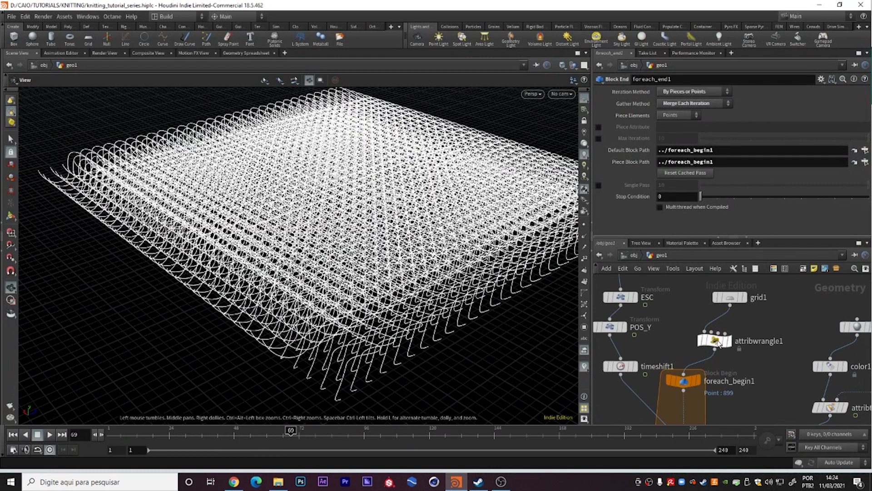
click(716, 344)
click(700, 135)
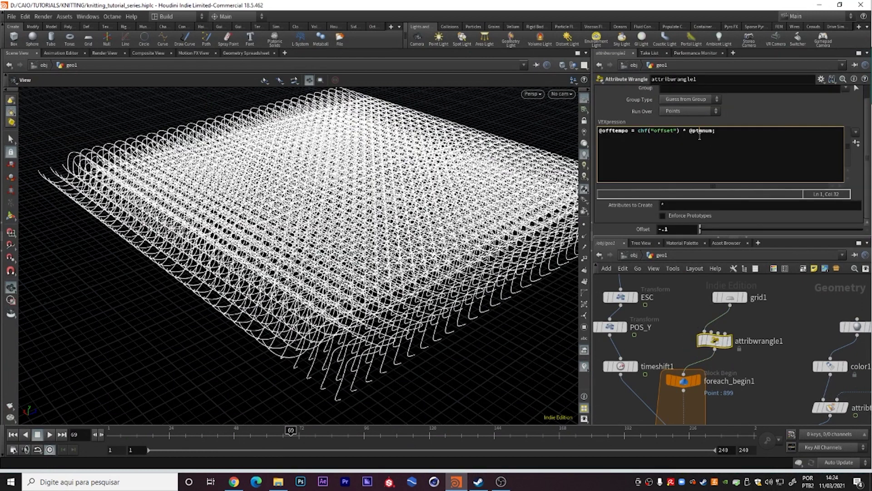
mouse_move(186, 435)
mouse_down()
mouse_move(150, 436)
mouse_move(334, 429)
mouse_up()
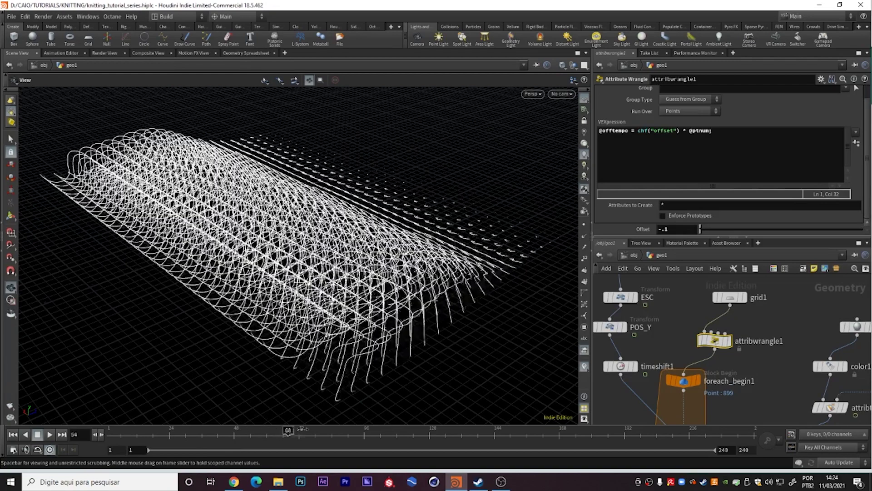
click(693, 136)
text(elem)
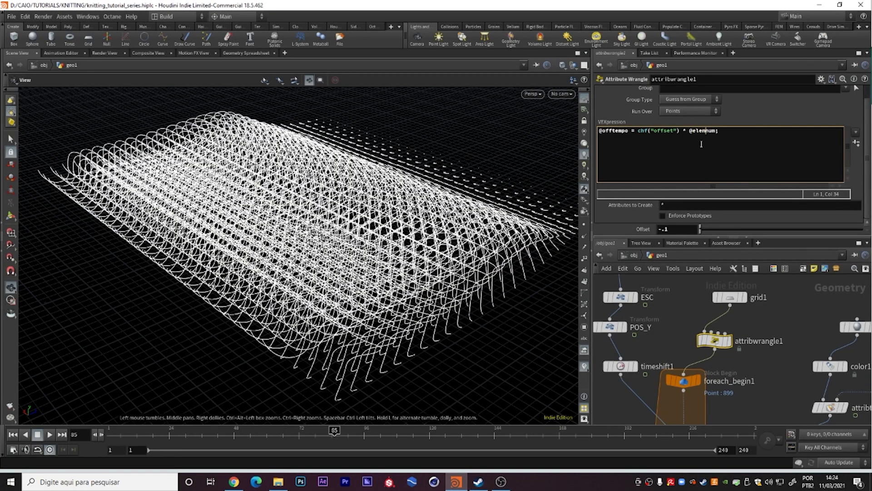
mouse_move(335, 430)
mouse_down()
mouse_move(190, 432)
mouse_move(488, 430)
mouse_move(222, 430)
mouse_move(350, 417)
mouse_move(362, 430)
mouse_up()
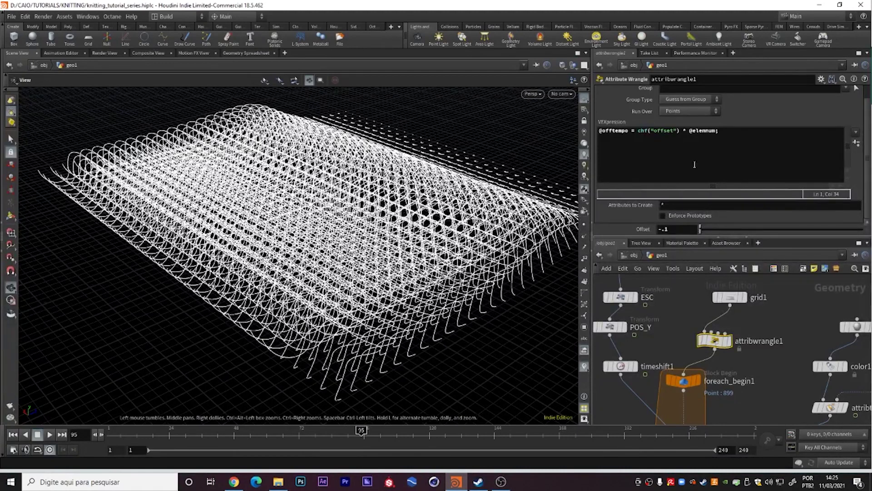
double_click(666, 229)
click(688, 131)
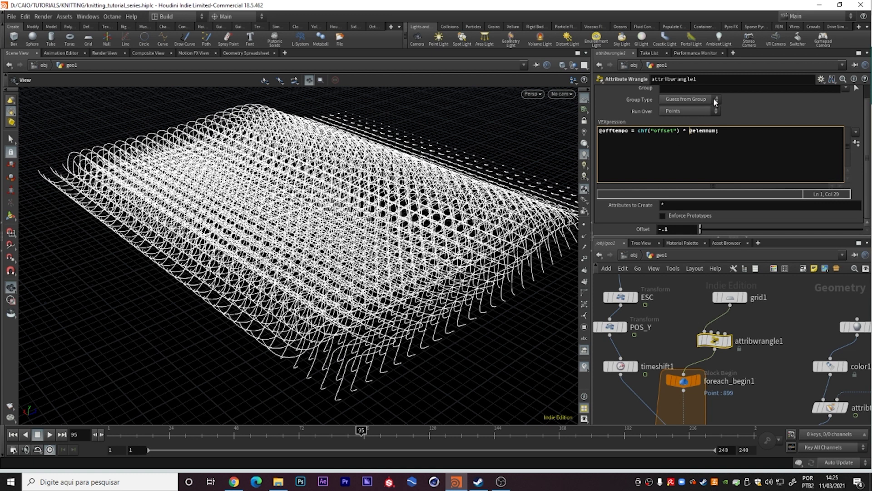
click(664, 229)
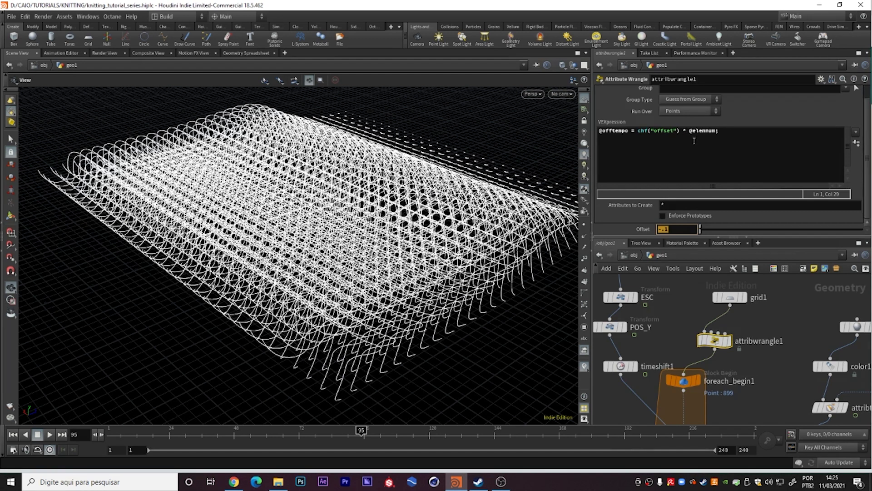
click(720, 131)
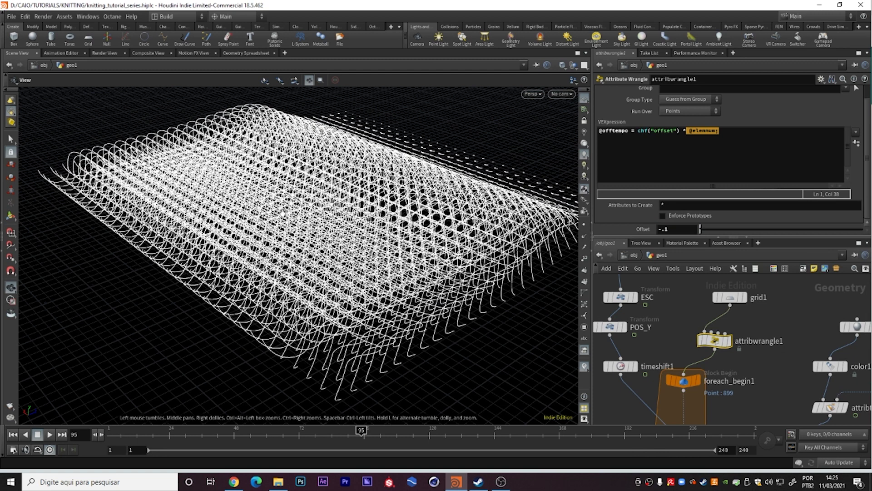
click(658, 130)
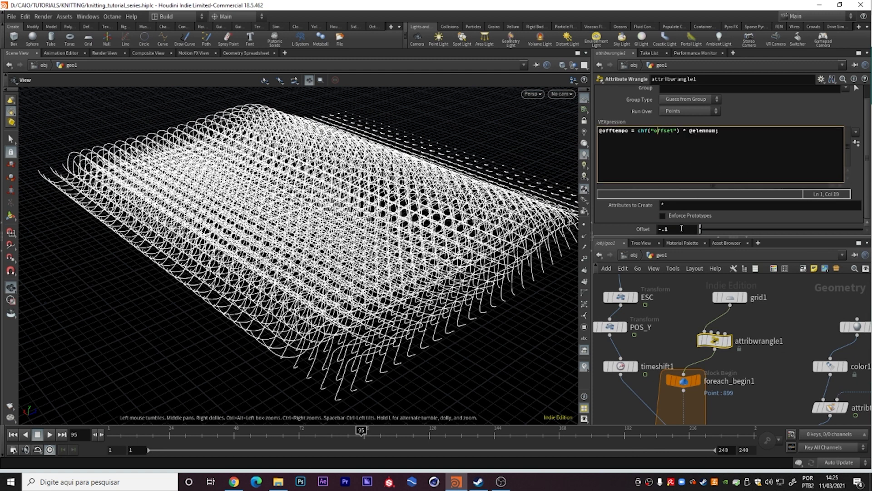
click(721, 131)
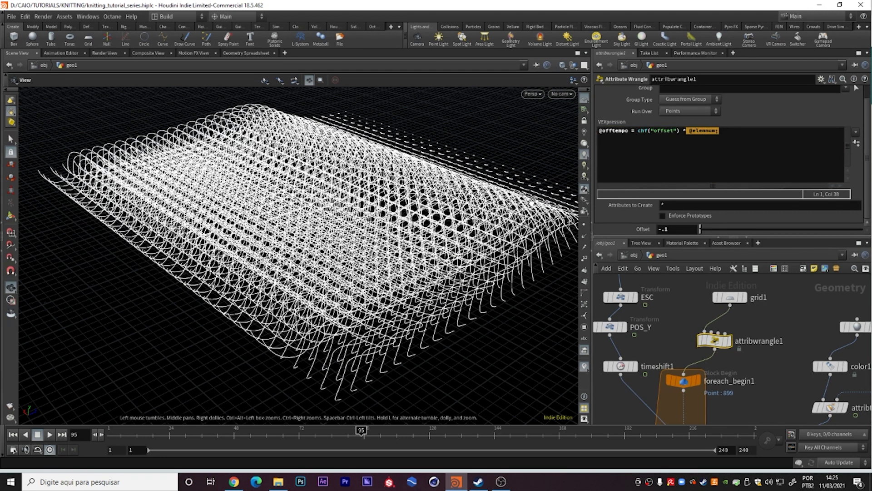
drag(719, 130, 704, 131)
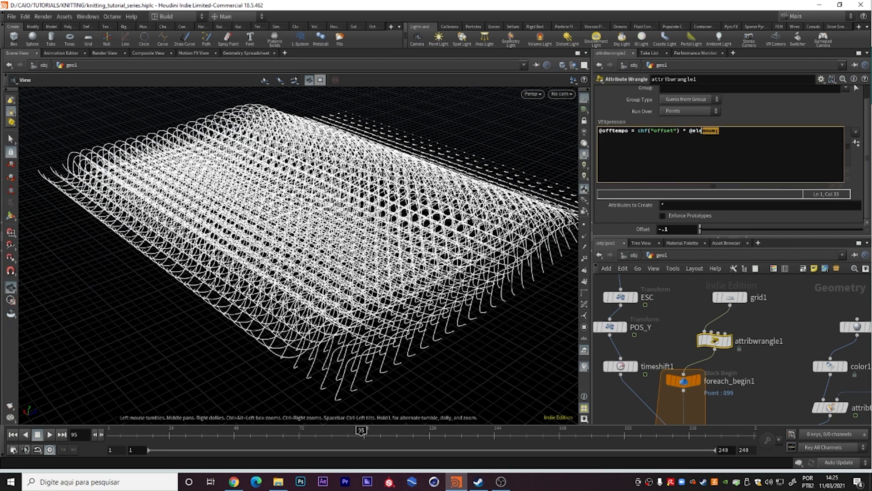
key(End)
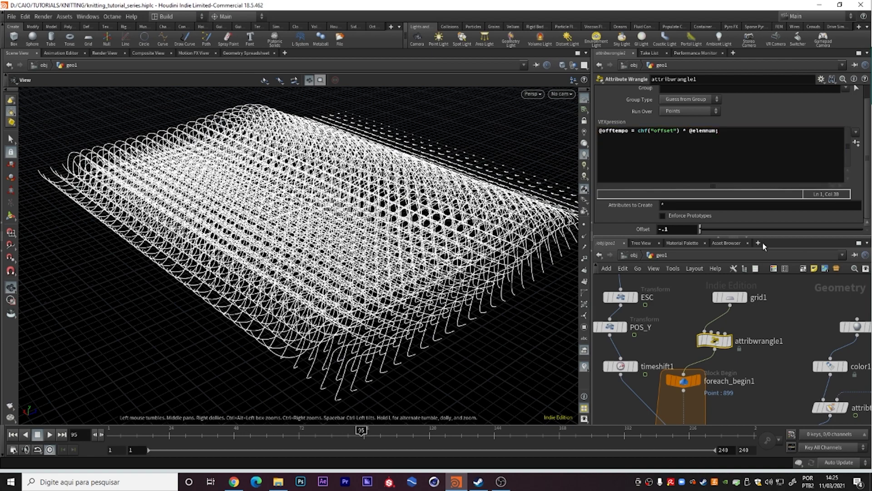
mouse_move(491, 363)
mouse_down()
mouse_move(478, 368)
mouse_move(509, 363)
mouse_up()
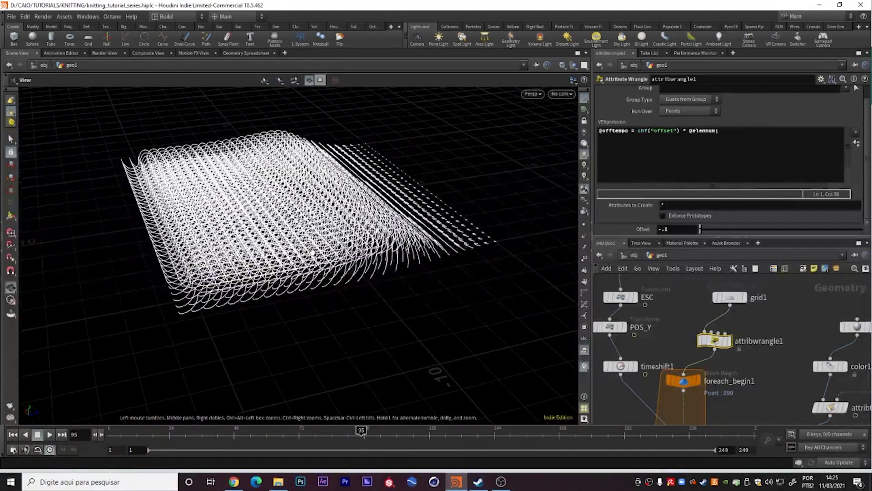
middle_drag(788, 333, 788, 325)
mouse_move(721, 334)
mouse_down()
mouse_move(726, 327)
mouse_move(717, 341)
mouse_up()
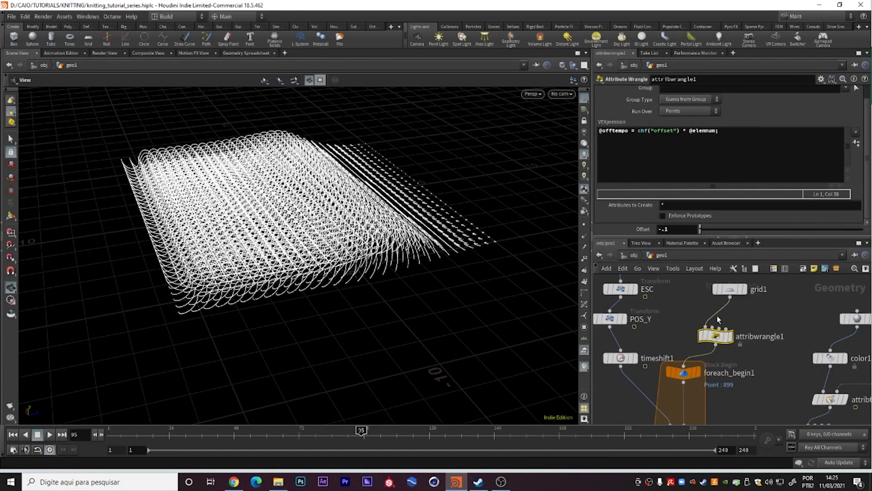
Insert a sort1 node between grid1 and attribwrangle1 and display the grid's point numbers
key(Tab)
click(718, 318)
click(718, 318)
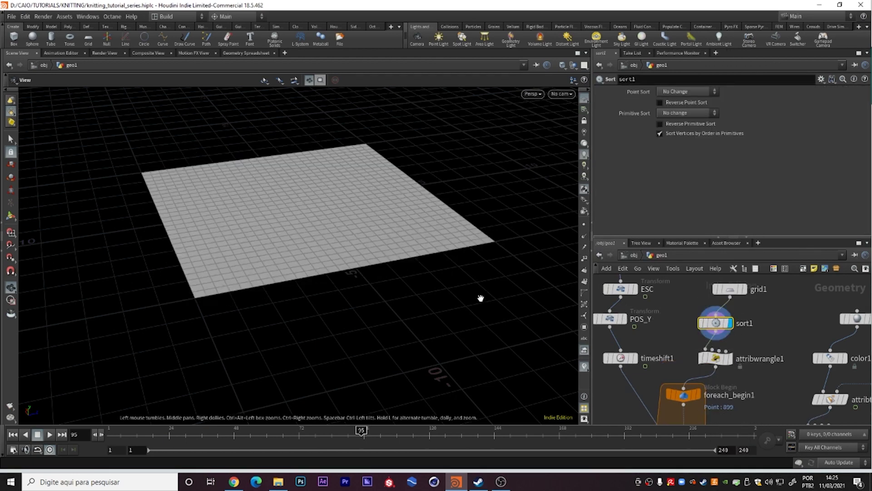
click(585, 269)
mouse_move(269, 306)
mouse_down()
mouse_move(195, 259)
mouse_move(247, 308)
mouse_up()
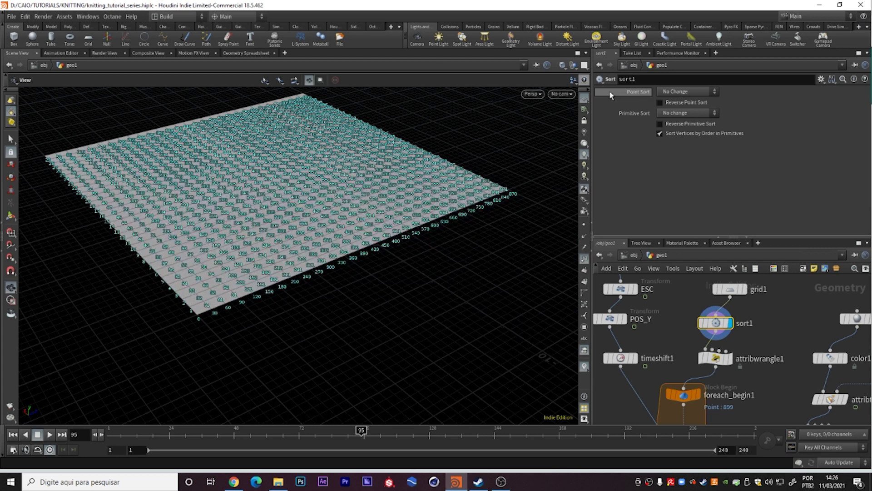
Sort sort1's points By Z with Reverse Point Sort enabled, inspecting the new numbering
click(690, 92)
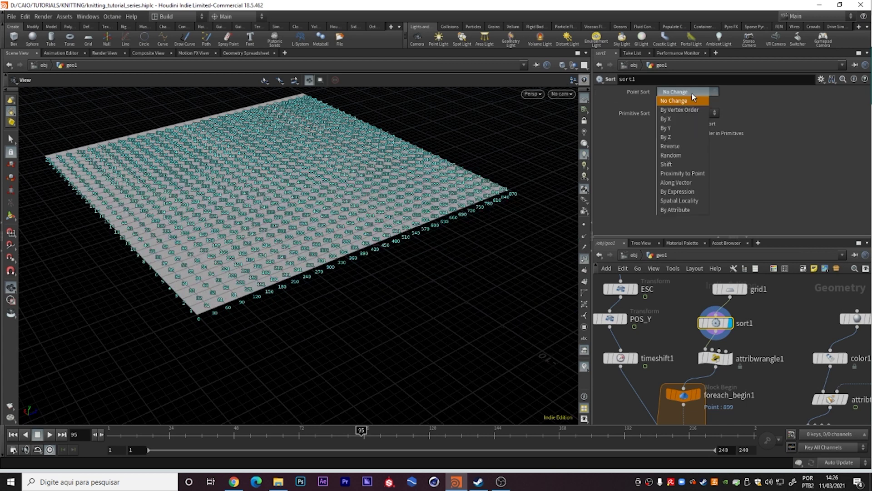
click(681, 137)
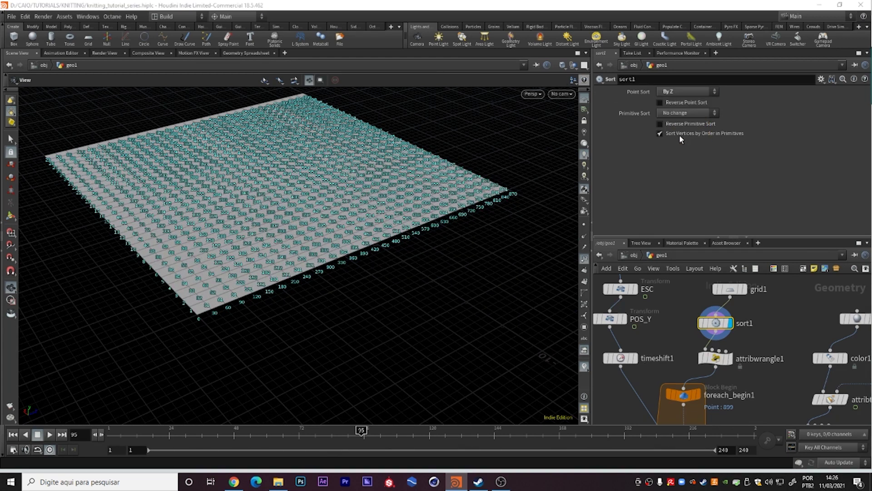
drag(210, 243, 232, 284)
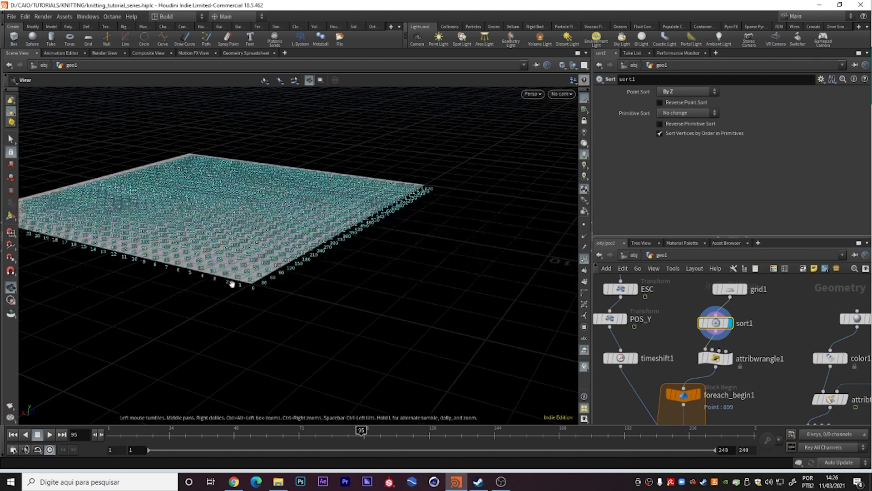
drag(332, 208, 248, 328)
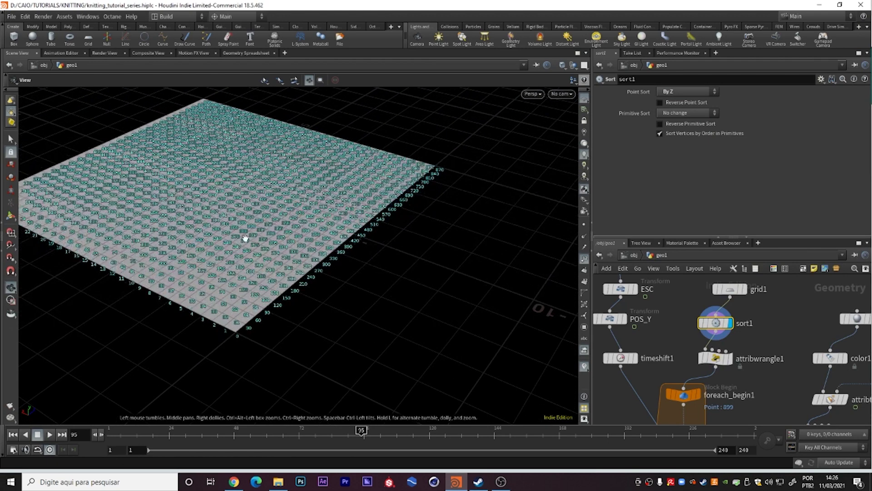
click(690, 103)
drag(407, 255, 349, 234)
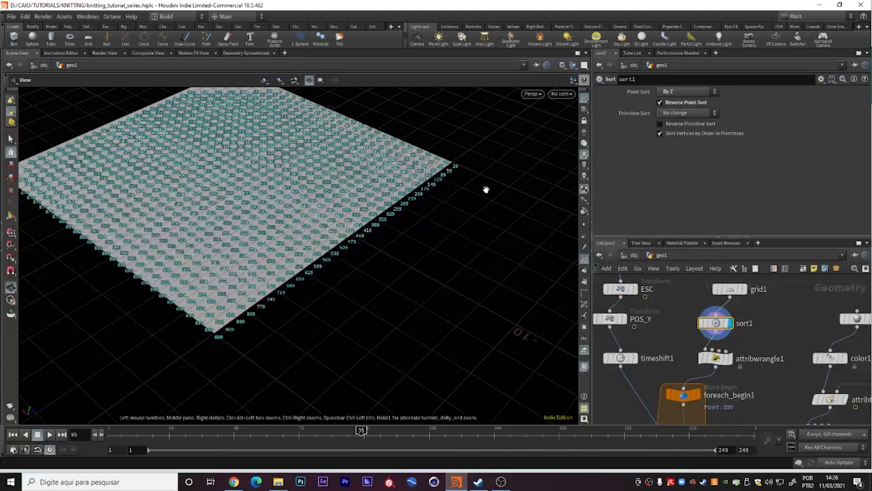
drag(214, 251, 436, 146)
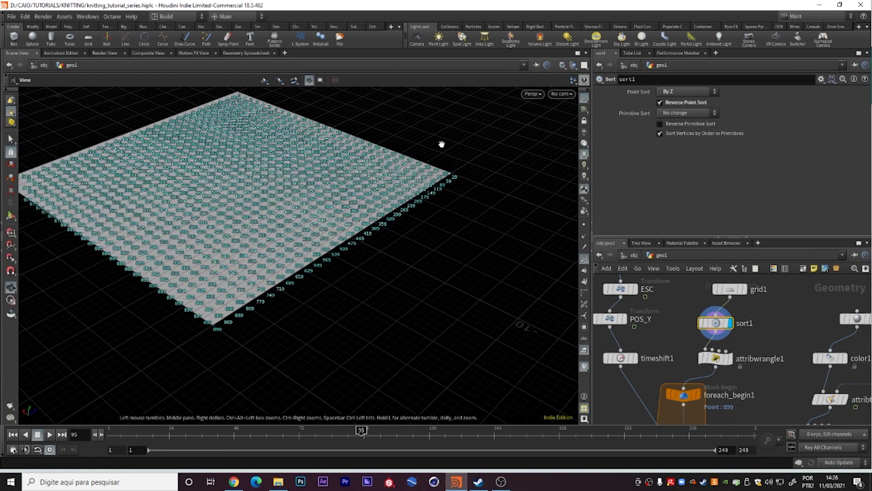
Turn off the reverse, sort By X, and display foreach_end1's knit result
click(680, 102)
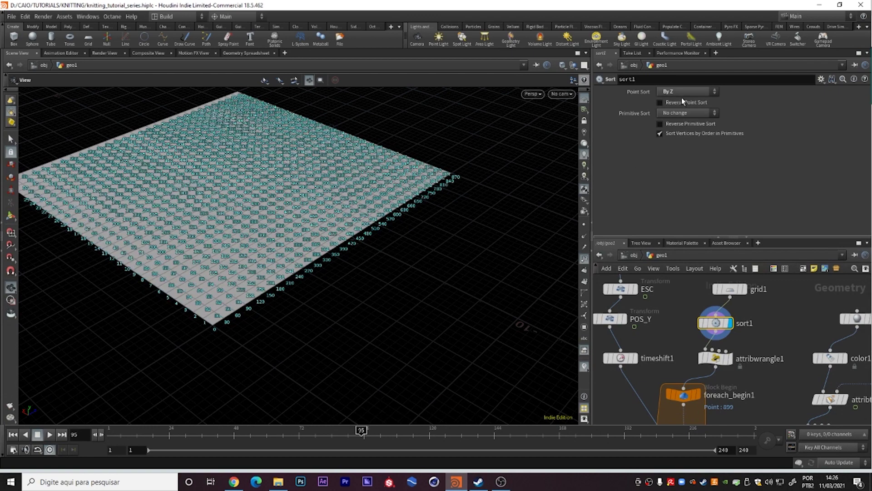
click(683, 114)
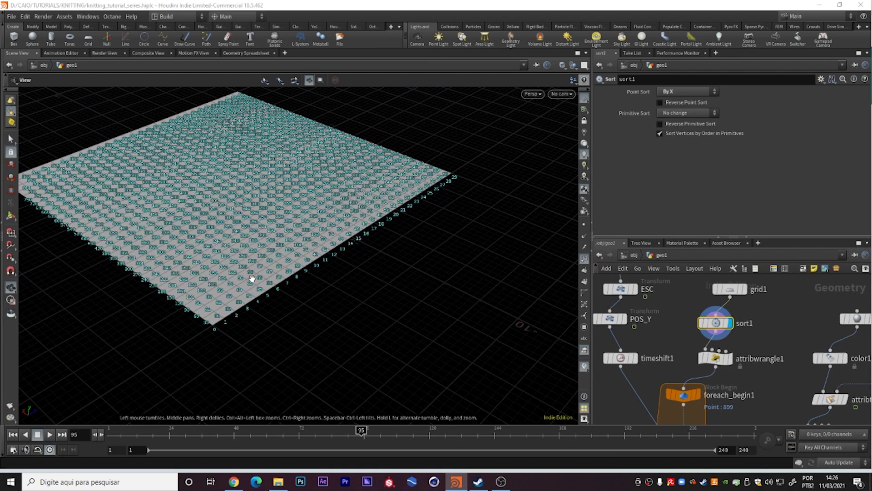
drag(252, 278, 346, 350)
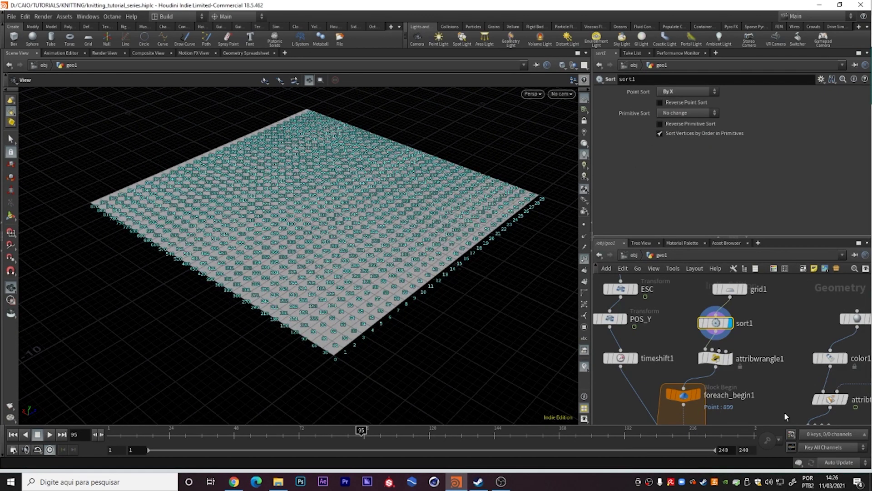
middle_drag(787, 413, 756, 318)
click(700, 387)
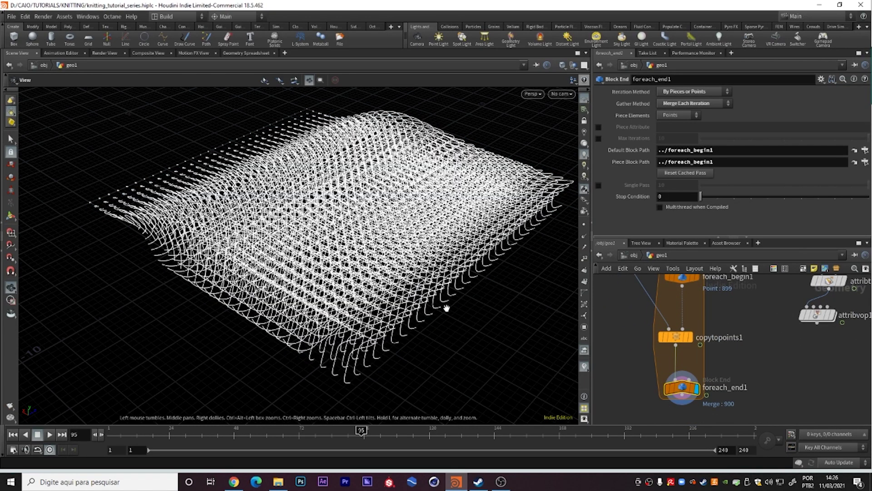
Review the knit growing up to frame 84, then display copytopoints1's output
mouse_move(169, 433)
mouse_down()
mouse_move(385, 439)
mouse_move(275, 434)
mouse_up()
drag(430, 302, 318, 314)
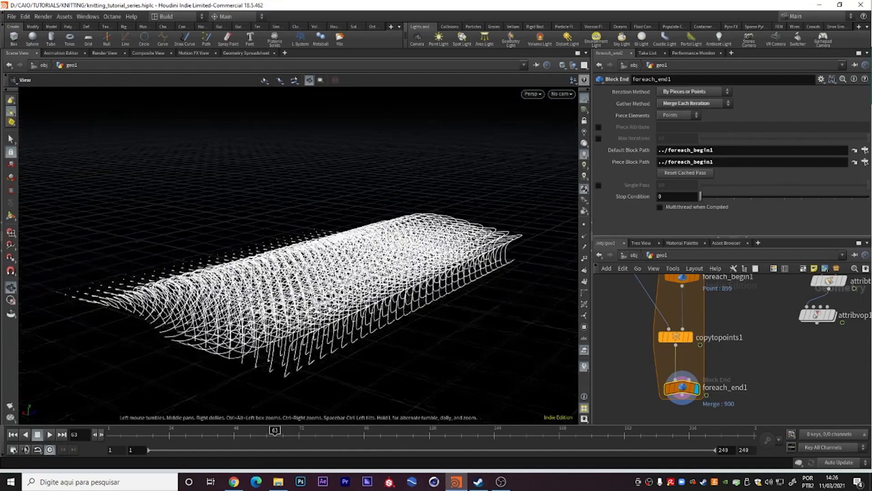
mouse_move(219, 448)
mouse_down()
mouse_move(139, 445)
mouse_move(332, 445)
mouse_up()
mouse_move(331, 384)
mouse_down()
mouse_move(226, 357)
mouse_move(309, 388)
mouse_up()
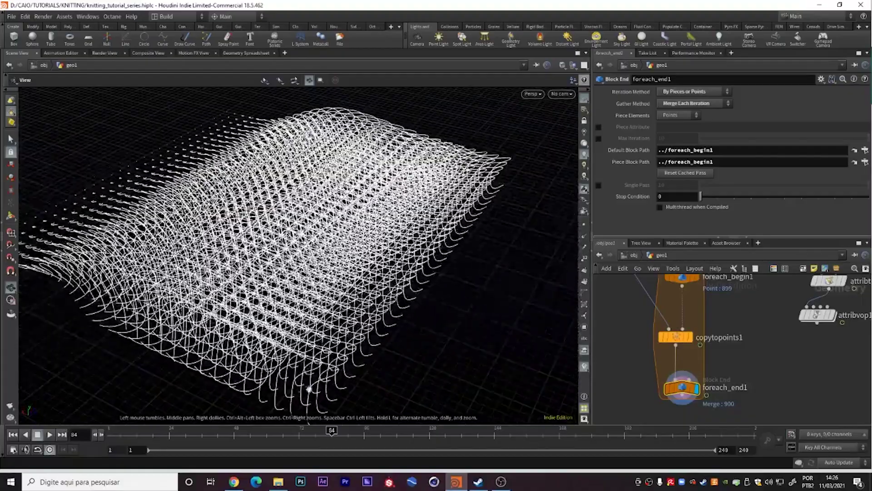
mouse_move(349, 269)
mouse_down()
mouse_move(282, 218)
mouse_move(296, 254)
mouse_up()
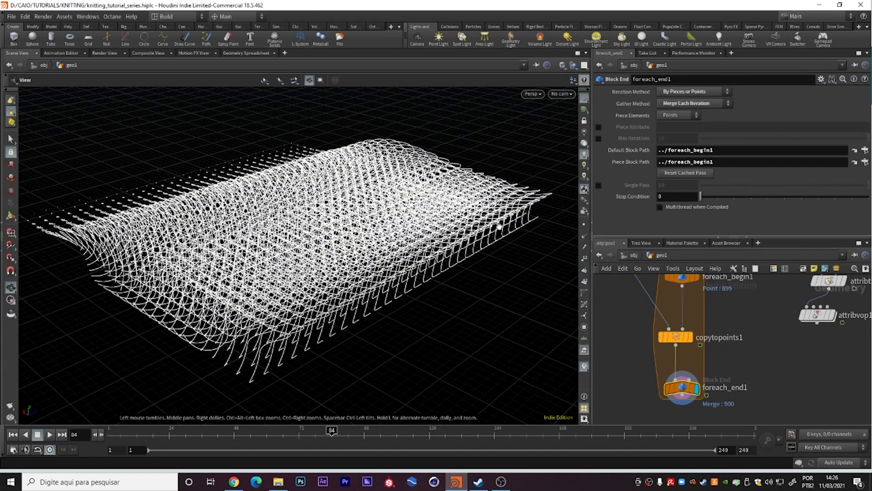
click(676, 337)
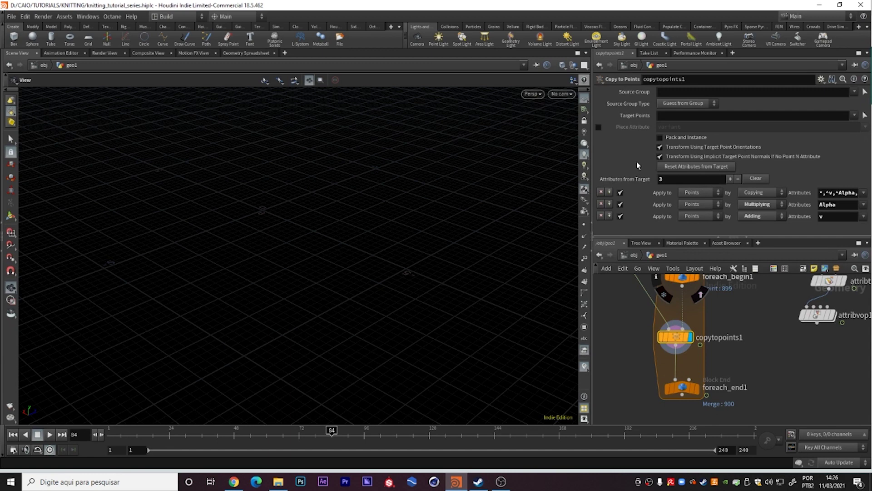
mouse_move(740, 302)
middle_down()
mouse_move(738, 352)
mouse_move(712, 389)
middle_up()
click(661, 335)
click(730, 135)
middle_drag(668, 421, 697, 370)
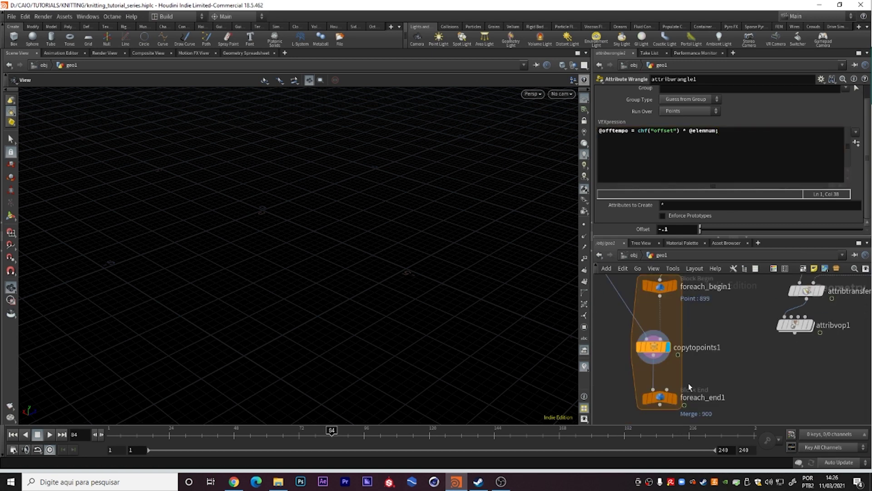
click(677, 398)
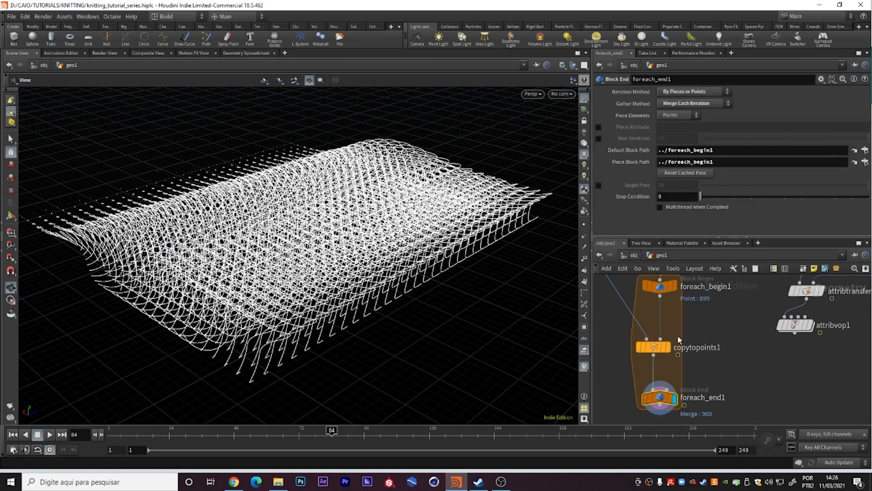
middle_drag(676, 339, 676, 410)
click(691, 321)
click(741, 129)
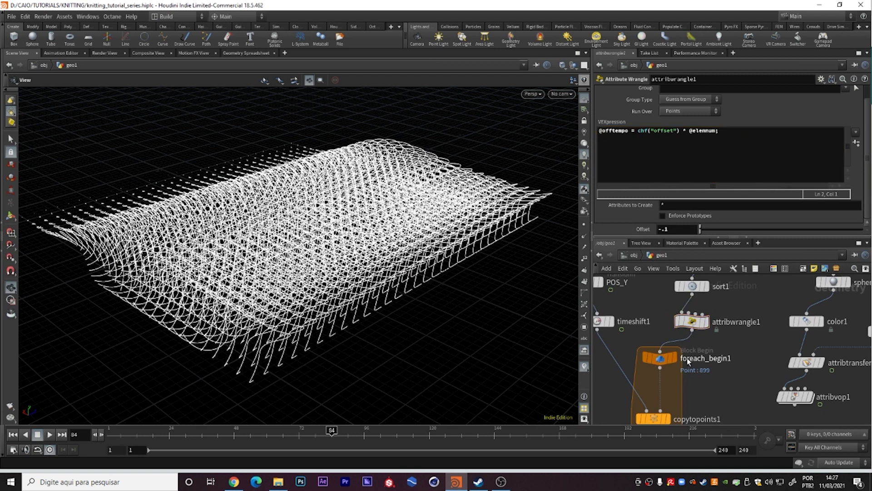
middle_drag(718, 350, 798, 445)
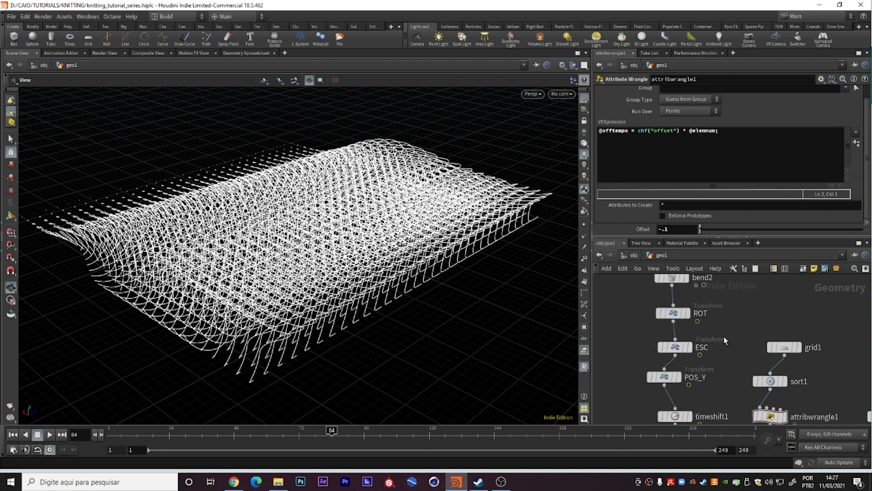
Insert a transform1 node on the wire between POS_Y and timeshift1
middle_drag(685, 378, 692, 357)
key(Tab)
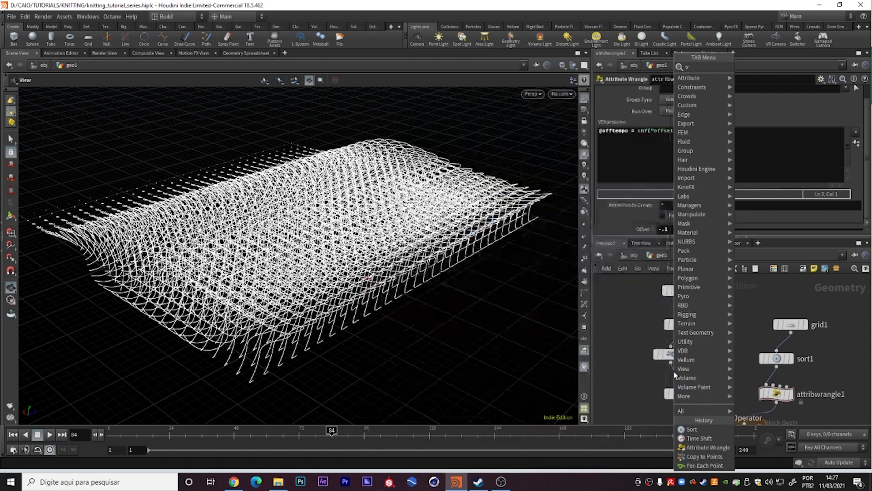
key(Return)
click(675, 377)
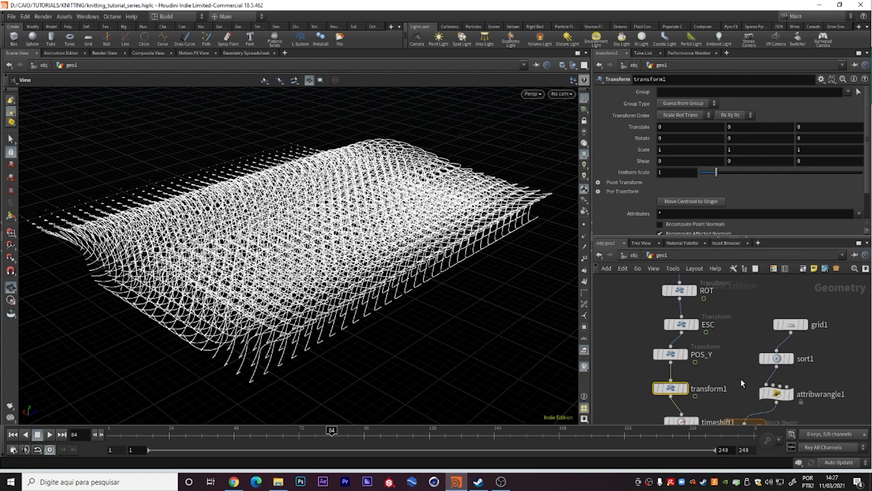
middle_drag(746, 408, 732, 352)
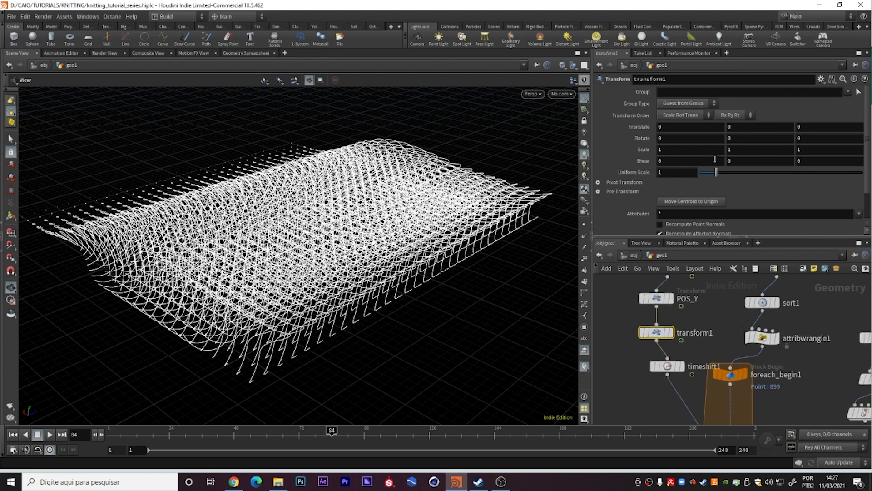
Set transform1's Rotate Y to 90 and preview the reoriented knit from early frames
middle_drag(750, 139, 726, 142)
middle_drag(642, 138, 572, 151)
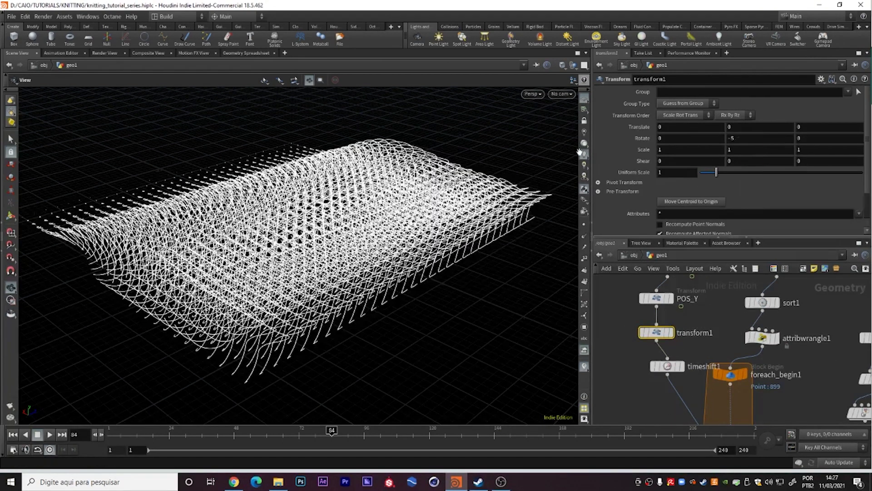
key(ctrl+z)
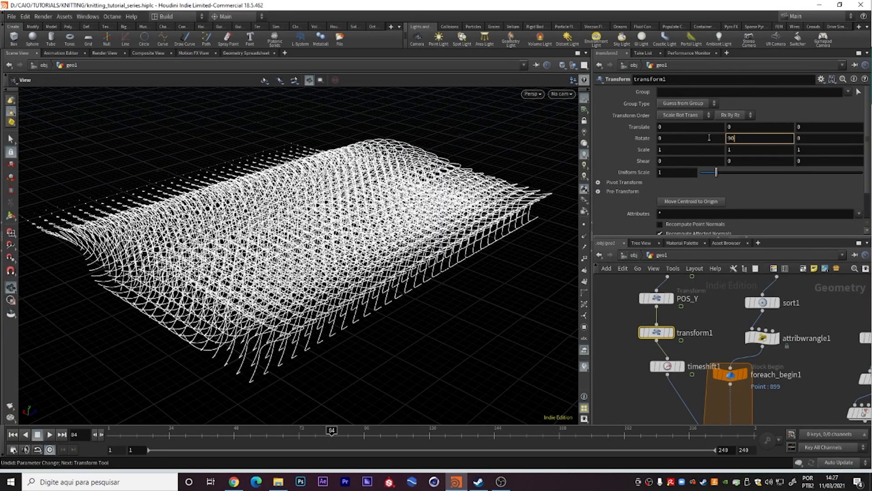
key(Return)
mouse_move(296, 298)
mouse_down()
mouse_move(370, 269)
mouse_move(371, 249)
mouse_move(366, 318)
mouse_up()
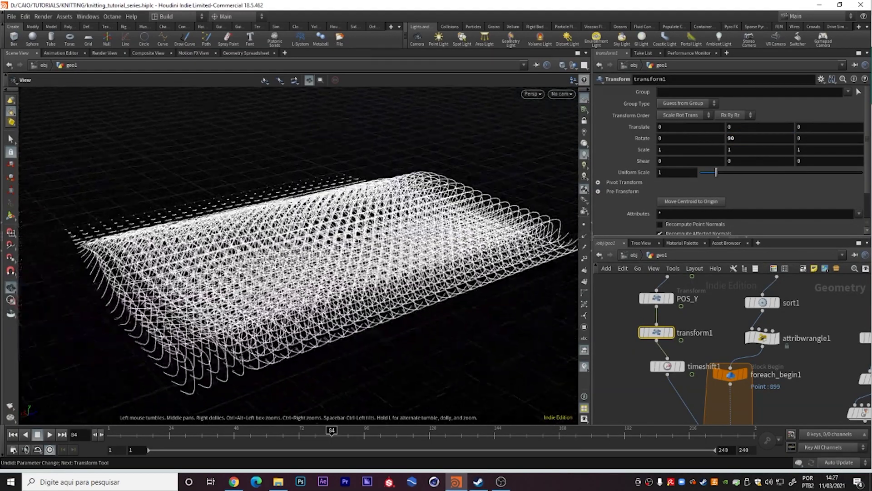
drag(142, 434, 394, 431)
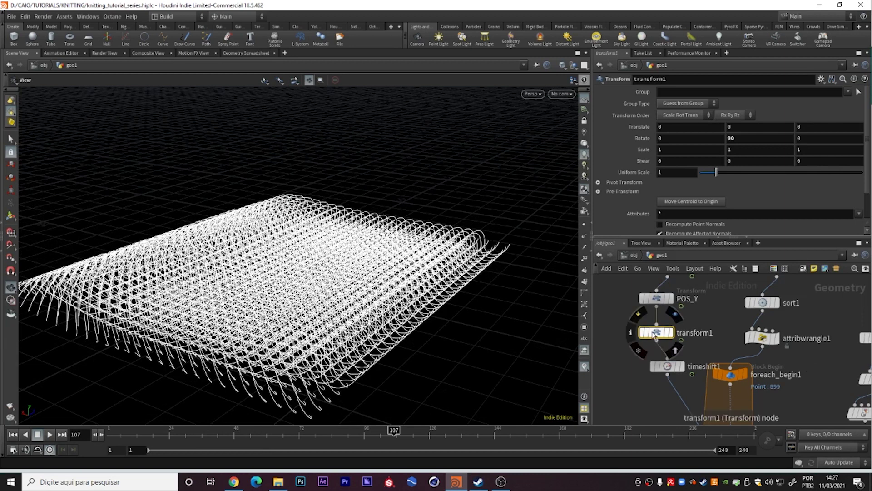
Navigate down to sort1 and bring up its Point Sort options
mouse_move(765, 402)
middle_down()
mouse_move(743, 334)
mouse_move(741, 274)
middle_up()
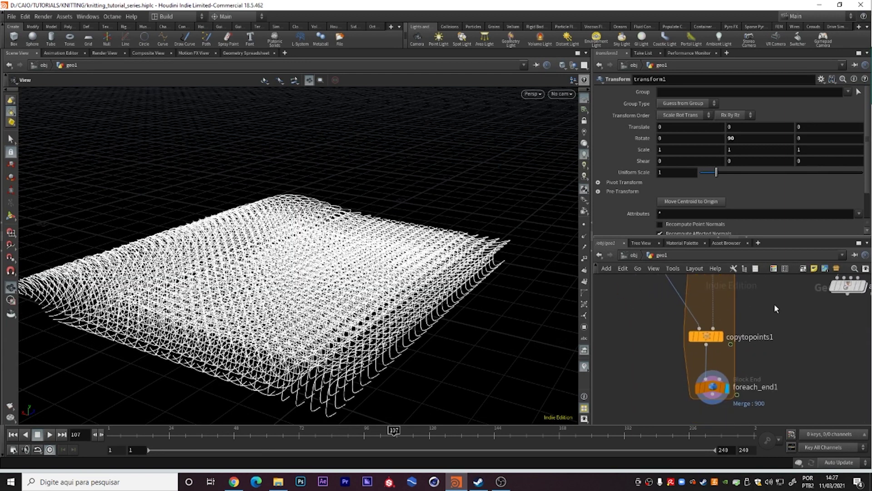
middle_drag(767, 299, 767, 367)
middle_drag(753, 323, 734, 399)
click(714, 327)
click(693, 93)
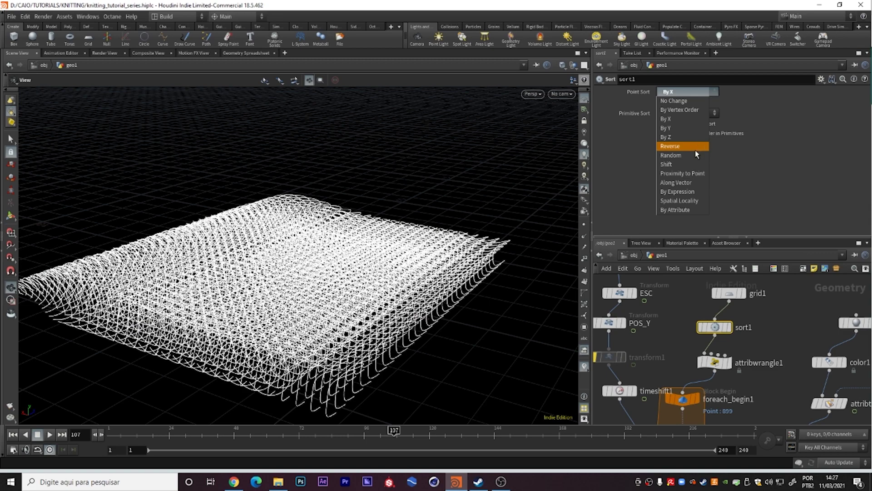
Sort points by Proximity to Point and preview the knit growth through the animation
click(693, 173)
drag(336, 266, 318, 236)
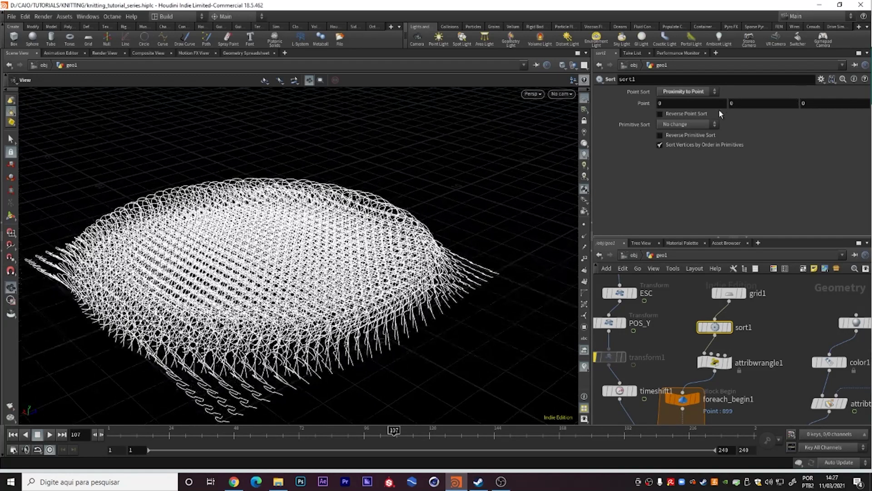
drag(394, 430, 113, 430)
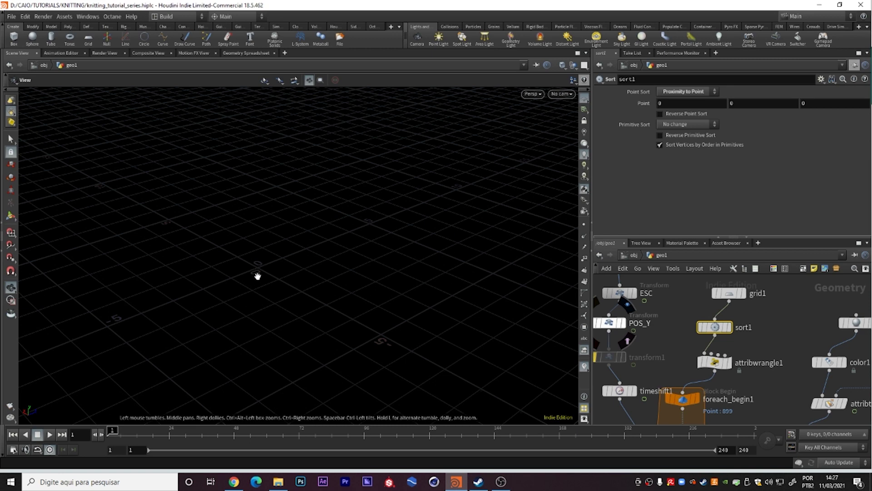
mouse_move(114, 431)
mouse_down()
mouse_move(449, 429)
mouse_move(492, 417)
mouse_up()
mouse_move(549, 431)
mouse_down()
mouse_move(382, 429)
mouse_move(326, 419)
mouse_move(291, 429)
mouse_move(132, 432)
mouse_move(332, 432)
mouse_up()
Keep the proximity point at origin, enable Reverse Point Sort, and preview stitches filling inward
click(687, 91)
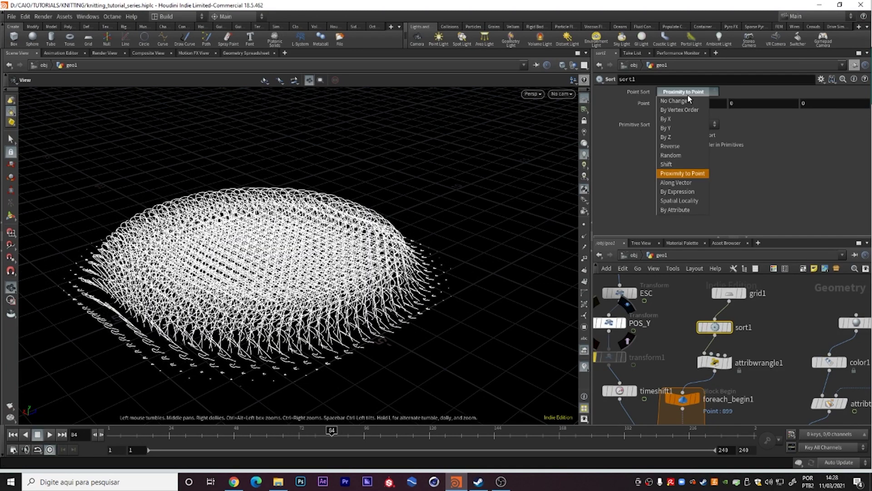
click(712, 175)
mouse_move(690, 105)
middle_down()
mouse_move(533, 88)
mouse_move(753, 88)
mouse_move(699, 106)
middle_up()
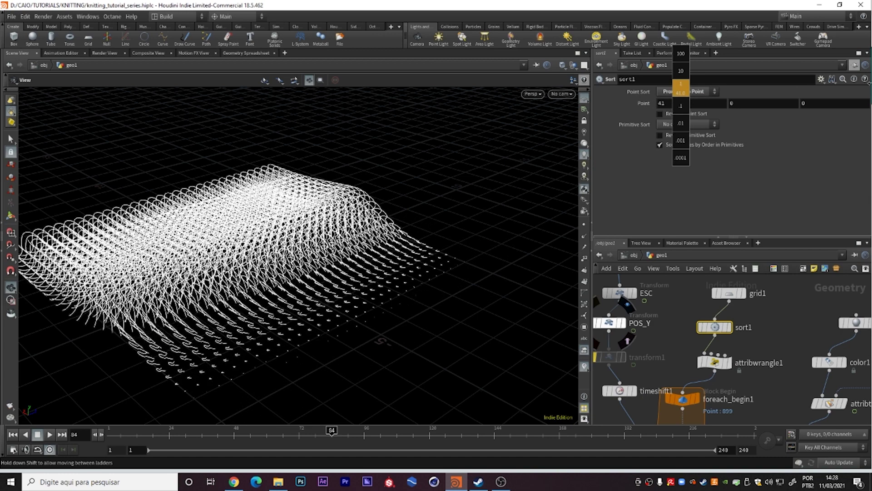
key(ctrl+z)
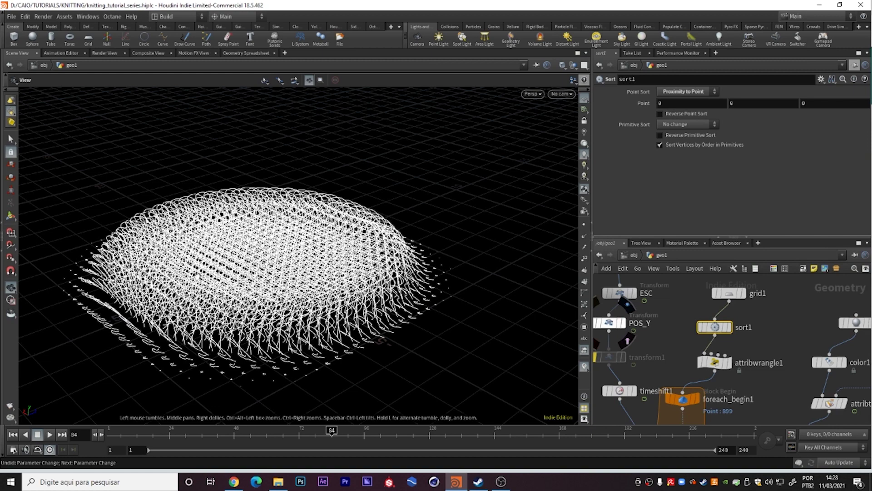
click(676, 114)
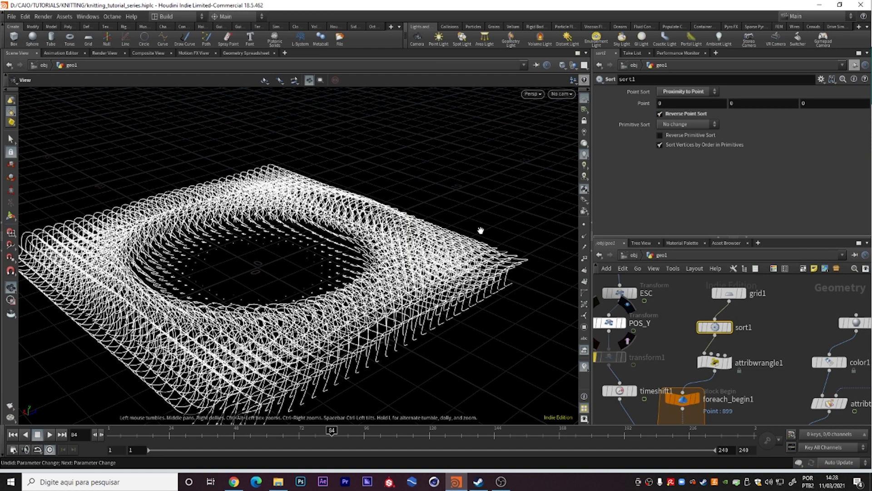
drag(131, 434, 485, 431)
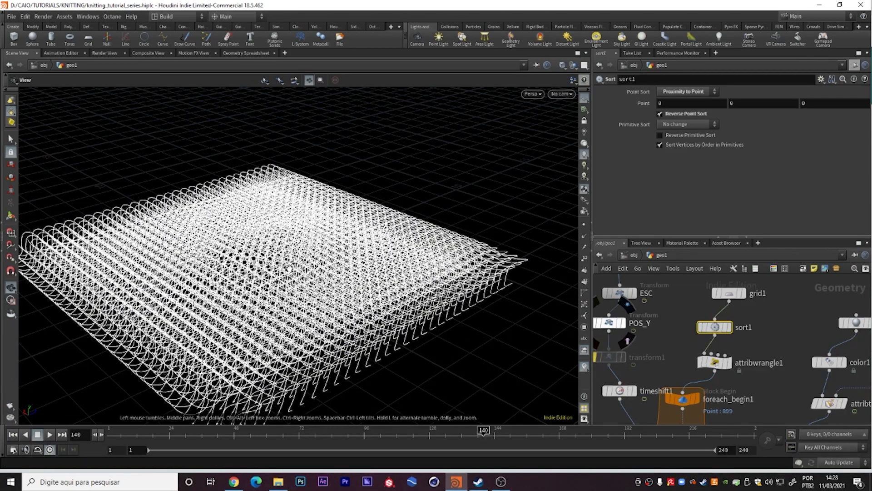
drag(280, 260, 643, 156)
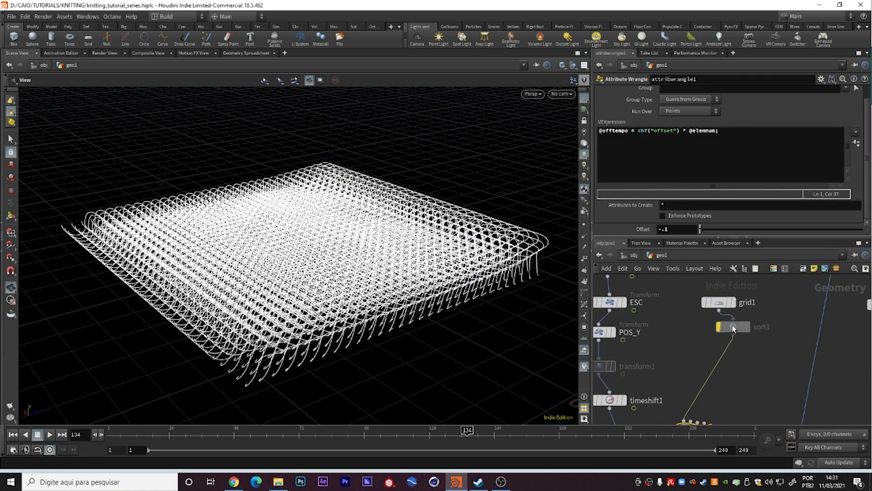
Reinsert sort1 on grid1's wire and try proximity point X 4.5, Z 3.5, previewing to frame 68
click(733, 333)
drag(733, 326, 691, 375)
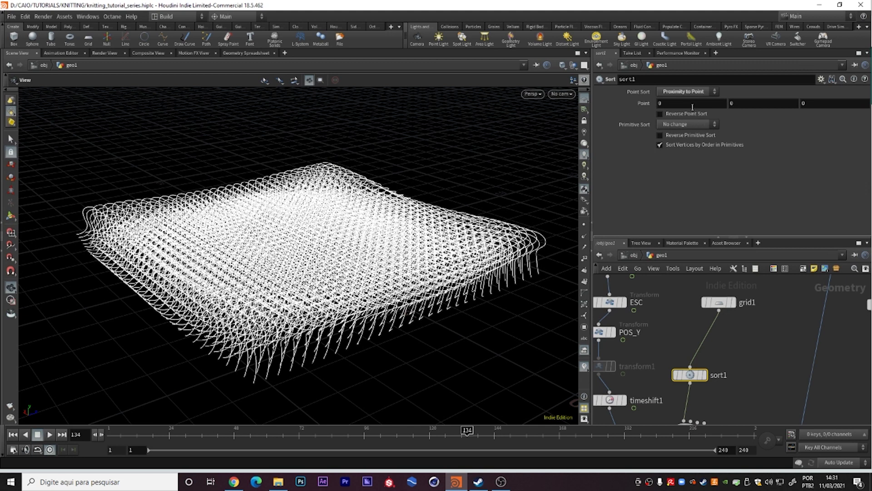
middle_drag(692, 107, 801, 104)
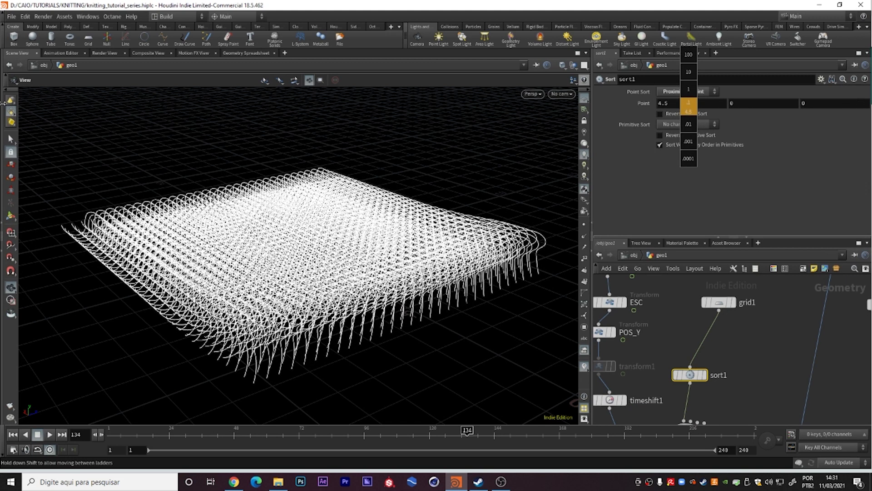
middle_drag(800, 104, 2, 119)
mouse_move(336, 209)
mouse_down()
mouse_move(403, 298)
mouse_move(399, 281)
mouse_up()
mouse_move(829, 100)
middle_down()
mouse_move(555, 125)
mouse_move(82, 78)
middle_up()
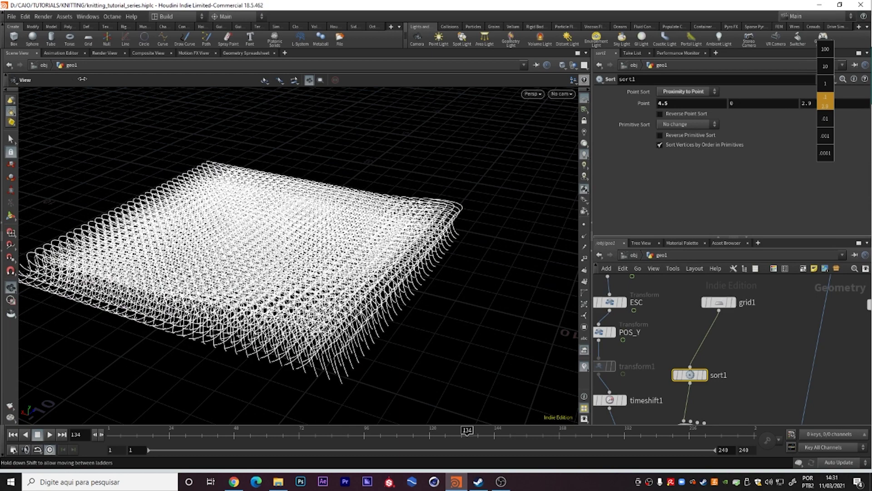
middle_drag(82, 78, 109, 79)
mouse_move(144, 437)
mouse_down()
mouse_move(502, 448)
mouse_move(290, 434)
mouse_move(315, 430)
mouse_up()
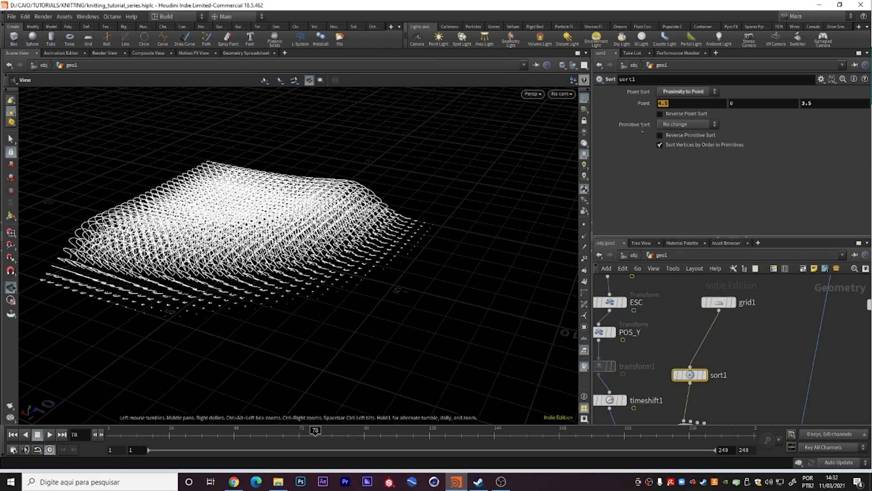
Reset the sort point's X and Z to 0 and view the dome at frame 58
text(0)
key(Return)
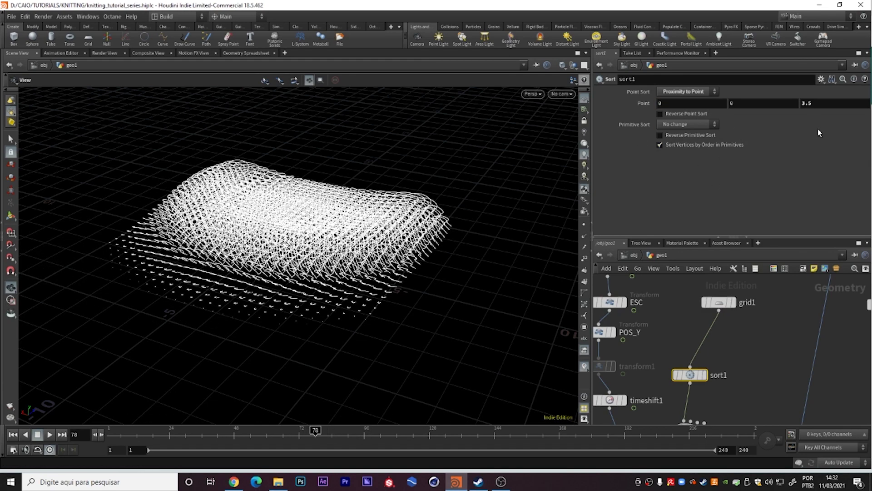
text(0)
key(Return)
scroll(256, 234, up, 2)
scroll(256, 235, up, 2)
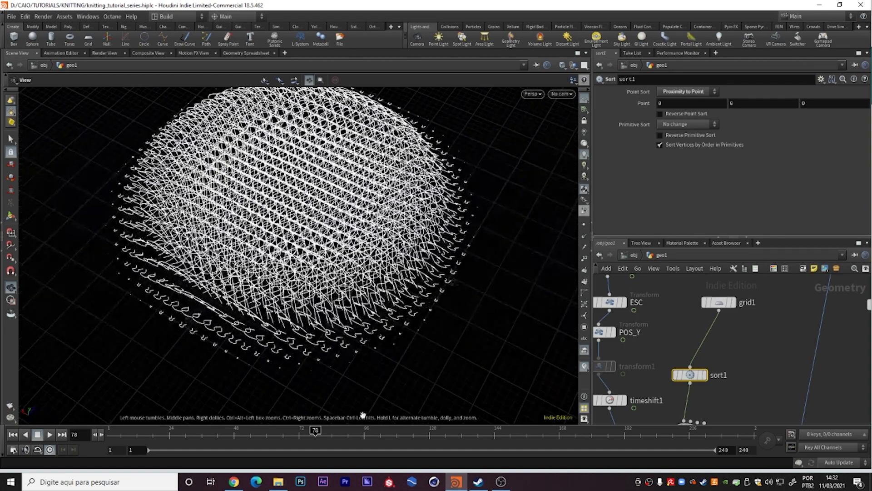
drag(315, 432, 266, 437)
drag(323, 250, 334, 286)
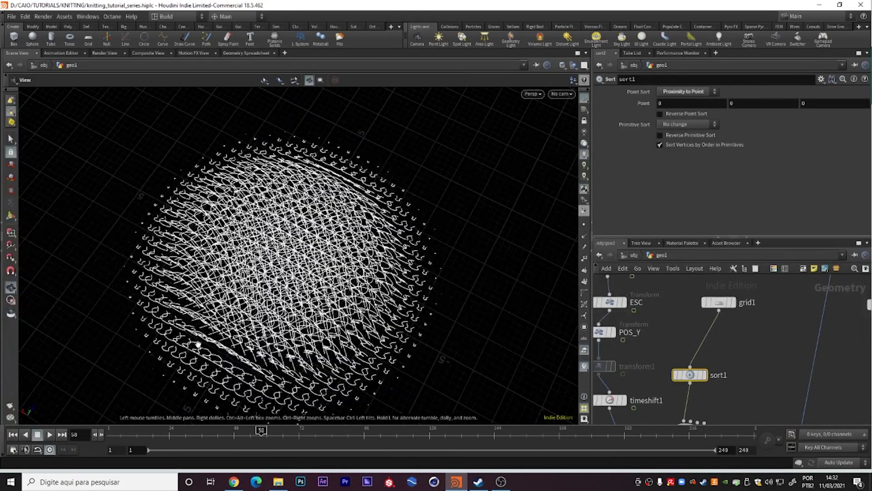
drag(334, 286, 346, 254)
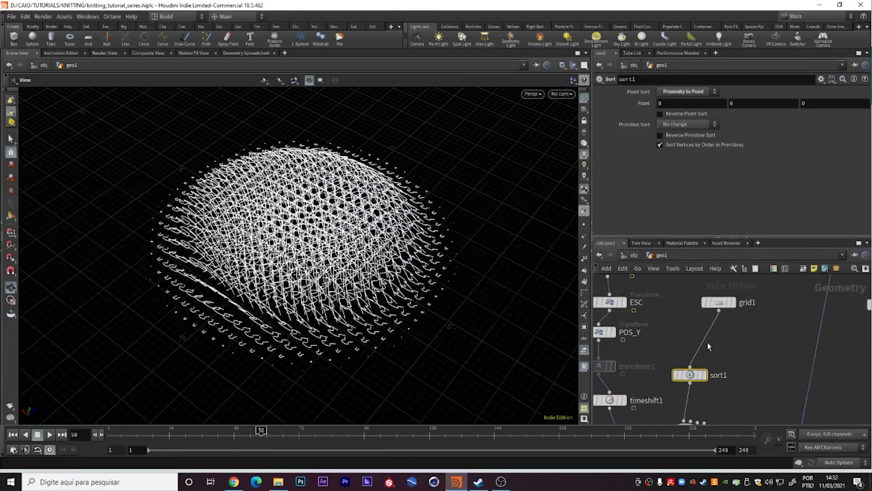
Rewire attribwrangle1 below sort1, display foreach_end1's output, and select the wrangle
drag(699, 347, 709, 322)
middle_drag(763, 365, 758, 228)
click(699, 374)
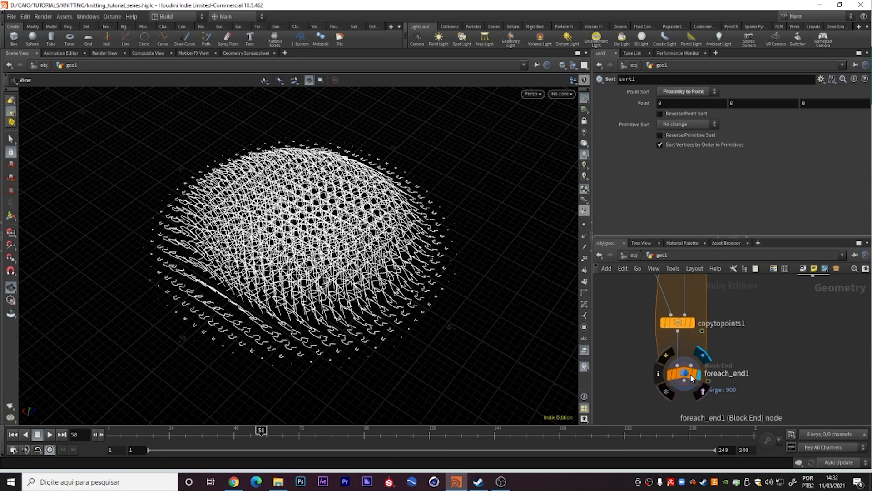
middle_drag(752, 304, 707, 378)
click(693, 346)
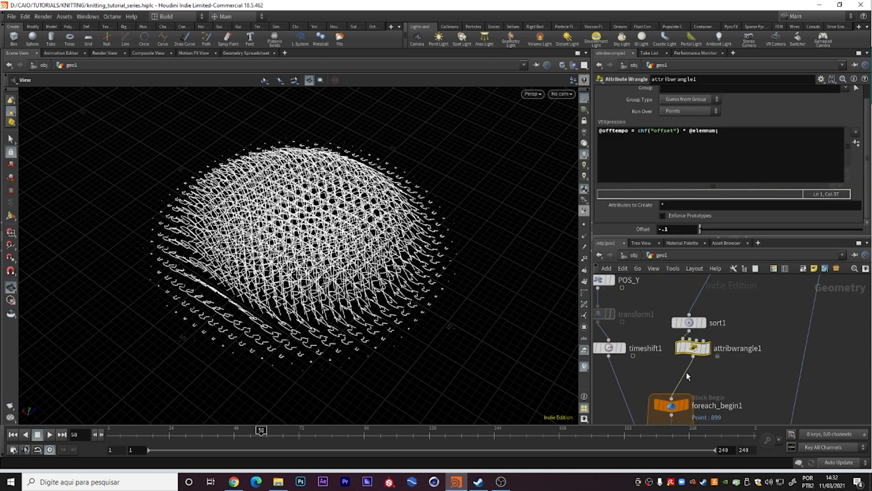
Add an Attribute Noise node below attribwrangle1
key(Tab)
text(at n)
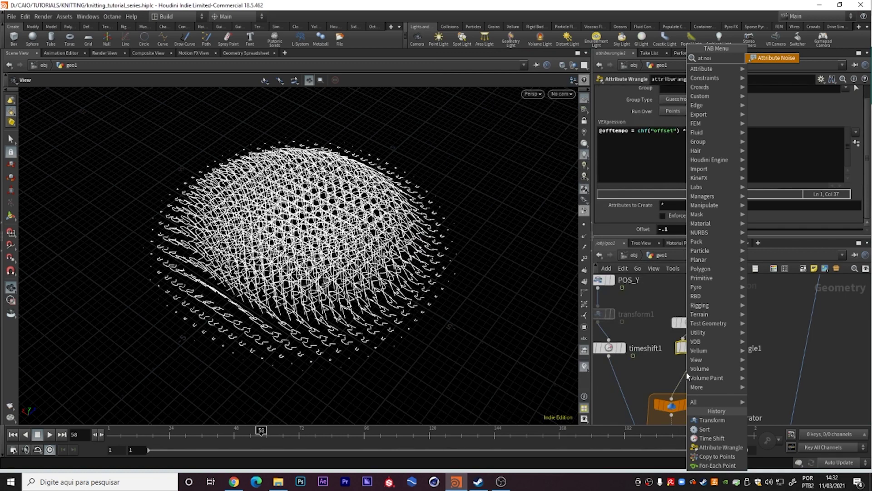
key(Return)
click(690, 383)
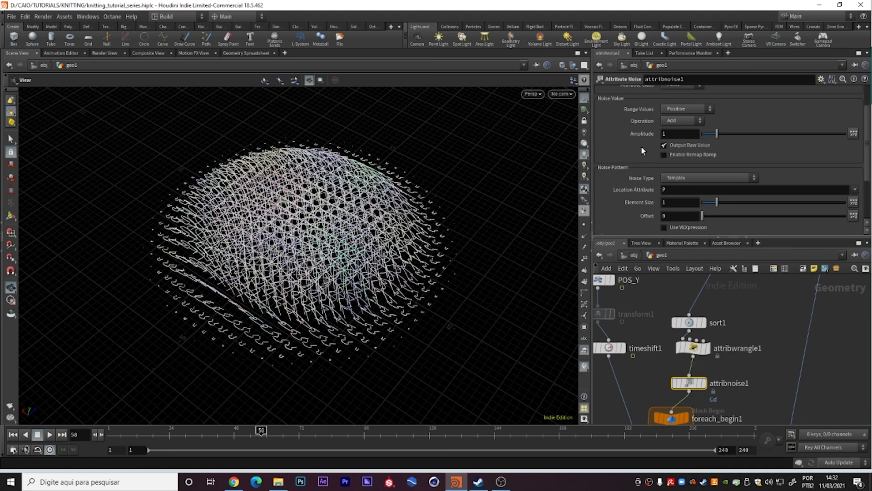
scroll(642, 146, up, 2)
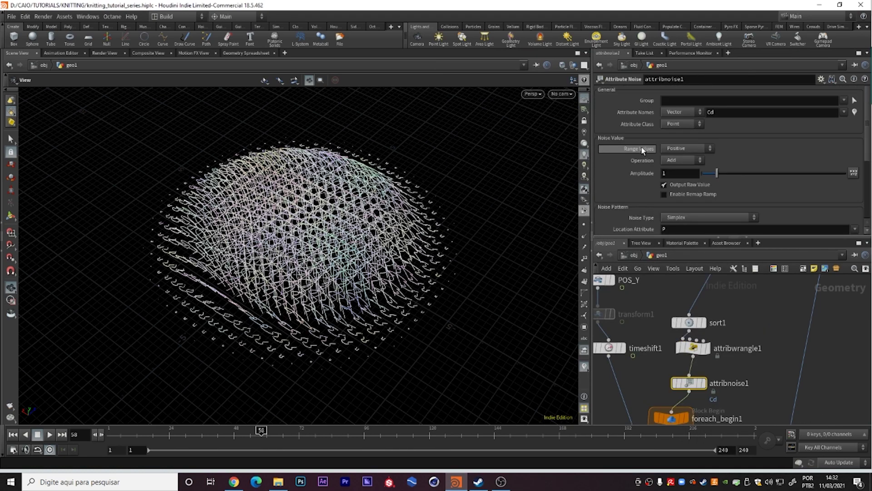
Make the noise a Float attribute with amplitude about 2.7, leaving the remap ramp off
click(675, 122)
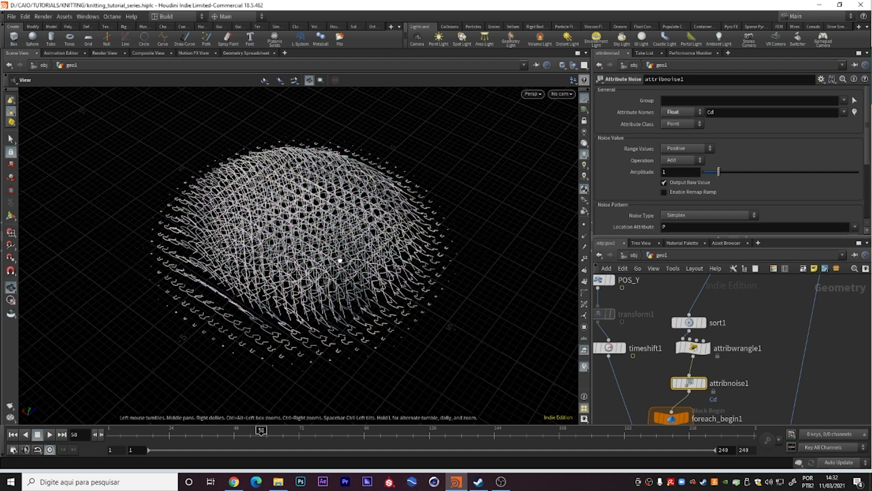
click(701, 192)
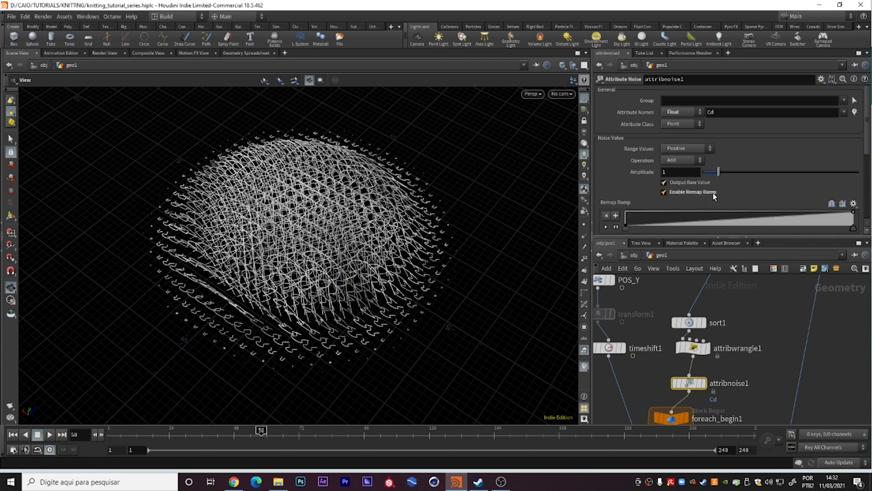
click(708, 191)
mouse_move(714, 173)
mouse_down()
mouse_move(793, 167)
mouse_move(745, 171)
mouse_up()
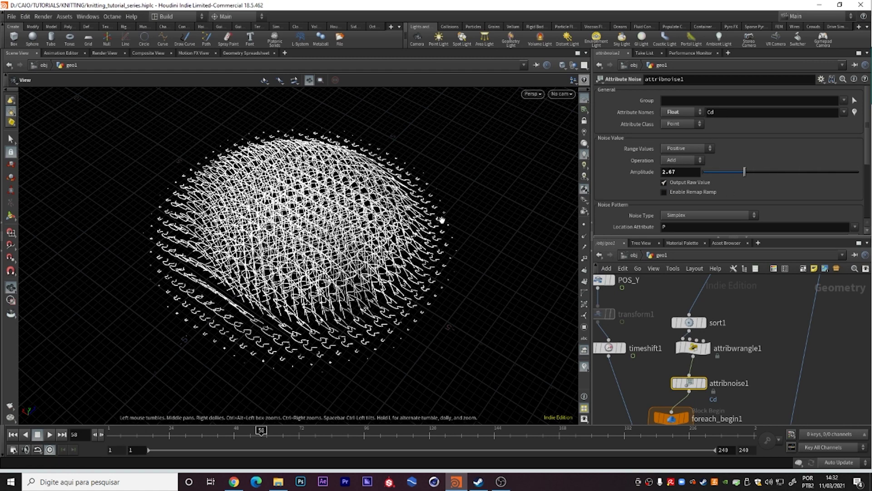
scroll(669, 195, down, 2)
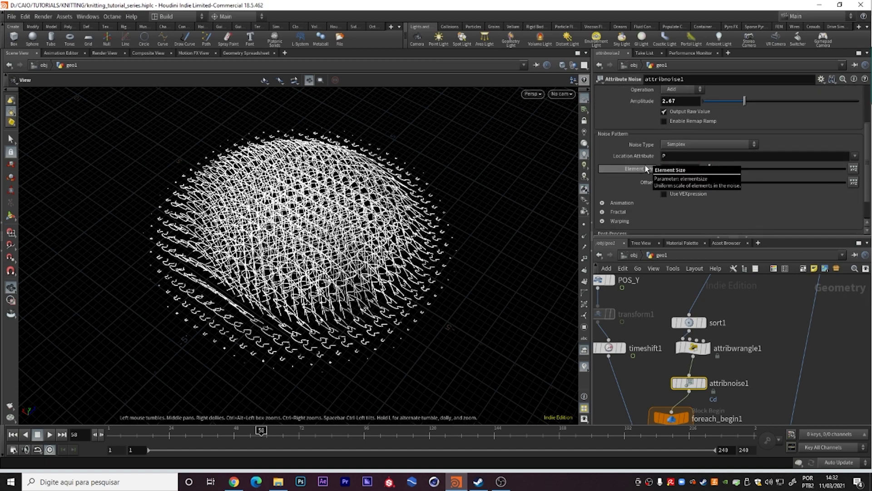
mouse_move(380, 204)
mouse_down()
mouse_move(382, 236)
mouse_move(350, 191)
mouse_up()
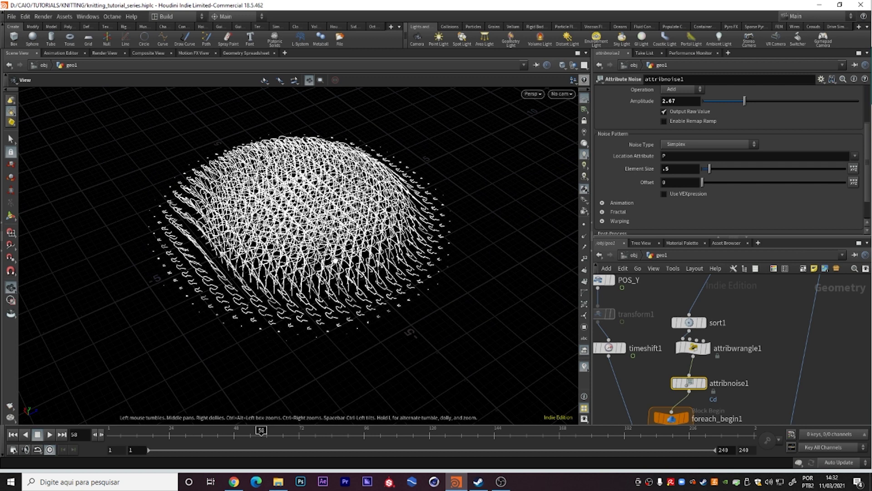
scroll(645, 184, down, 1)
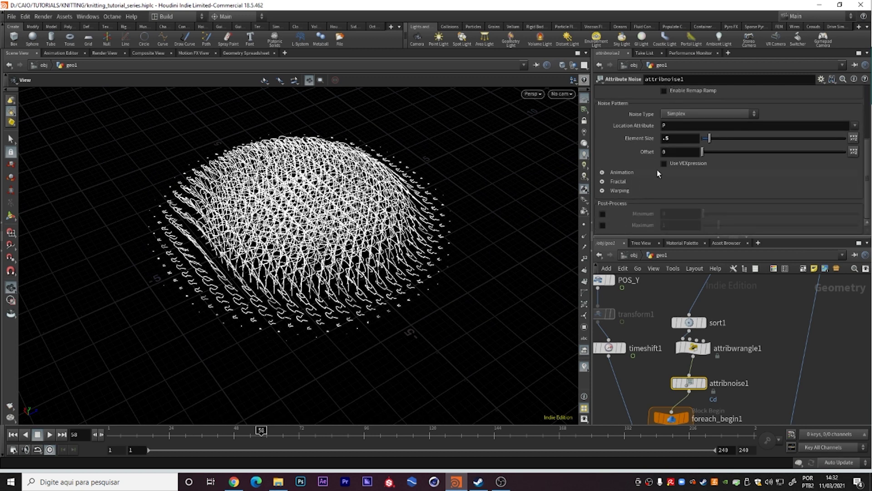
scroll(650, 172, up, 2)
scroll(625, 176, up, 1)
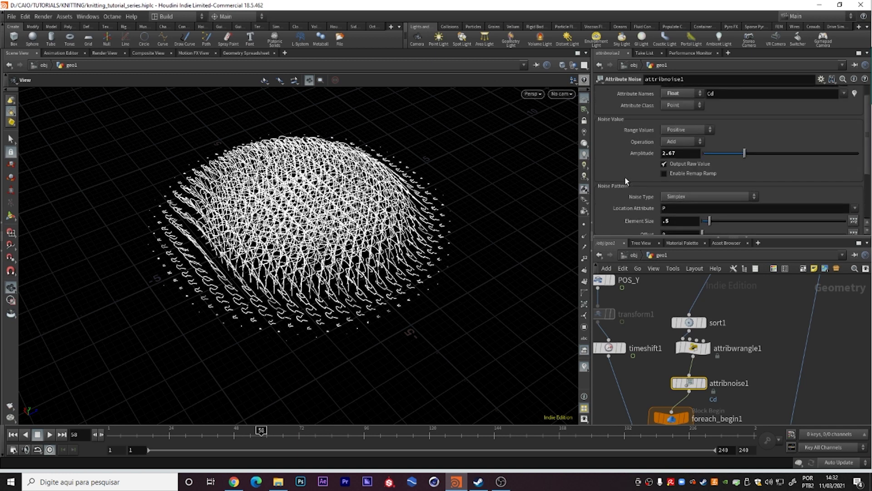
Set the noise Operation to Set and the Range Values to Zero Centered
click(662, 153)
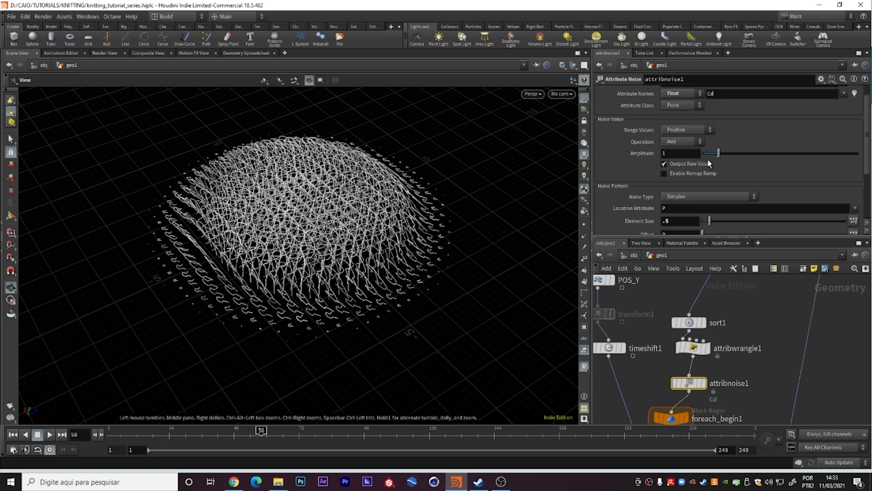
click(680, 146)
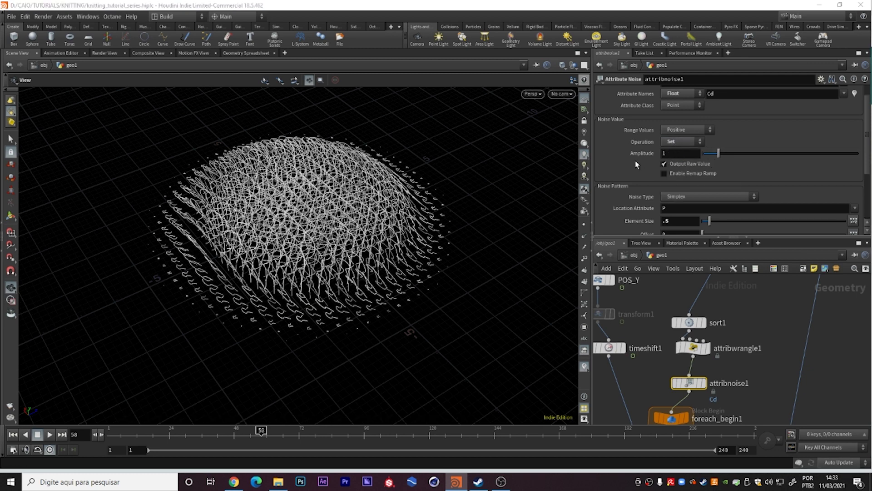
scroll(642, 157, up, 1)
click(691, 149)
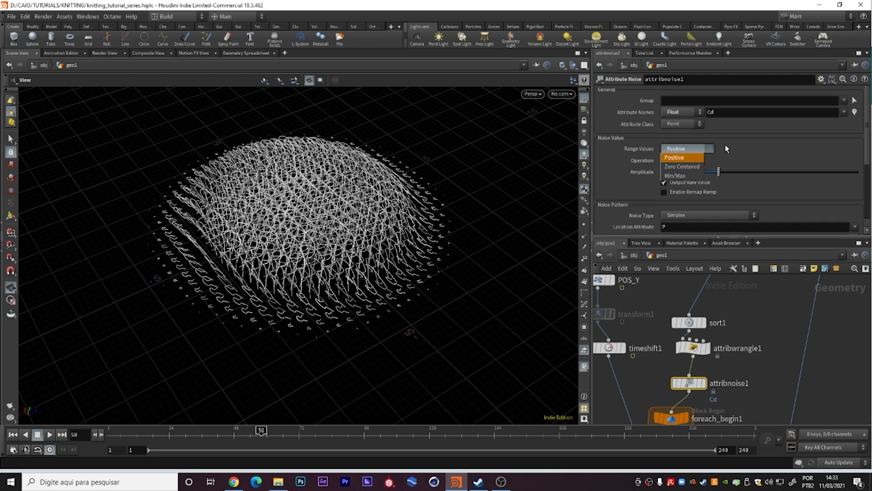
click(696, 167)
mouse_move(473, 221)
mouse_down()
mouse_move(364, 206)
mouse_move(389, 232)
mouse_move(370, 204)
mouse_move(335, 229)
mouse_move(294, 296)
mouse_up()
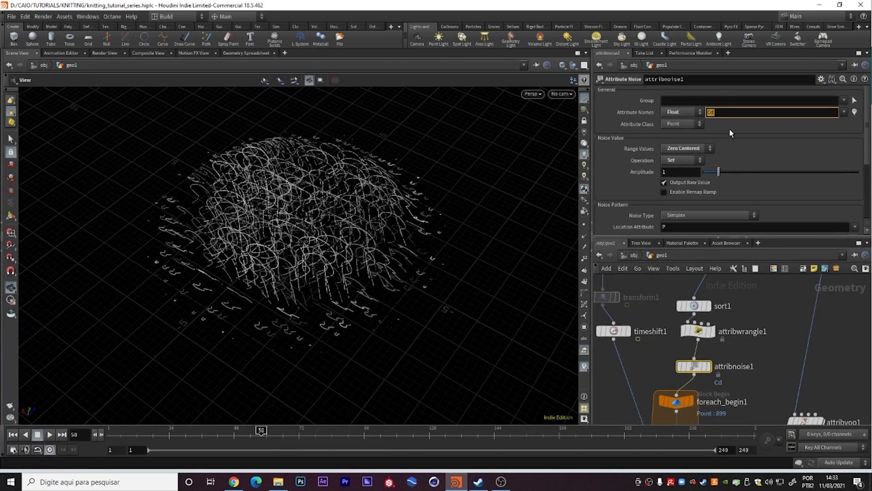
click(772, 112)
text(offtempo)
Target offtempo with the noise, set Operation to Add, and preview around frame 51
key(Return)
mouse_move(261, 430)
mouse_down()
mouse_move(147, 430)
mouse_move(253, 430)
mouse_up()
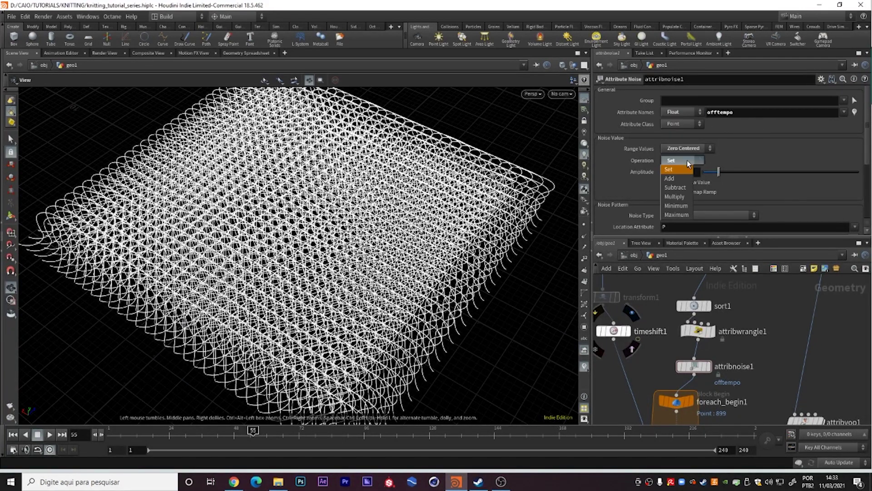
click(731, 158)
click(689, 161)
click(679, 181)
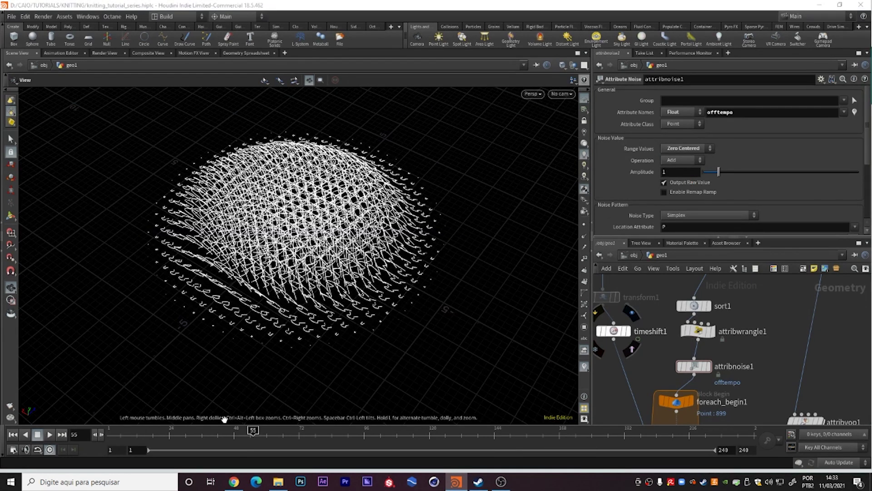
drag(225, 430, 242, 431)
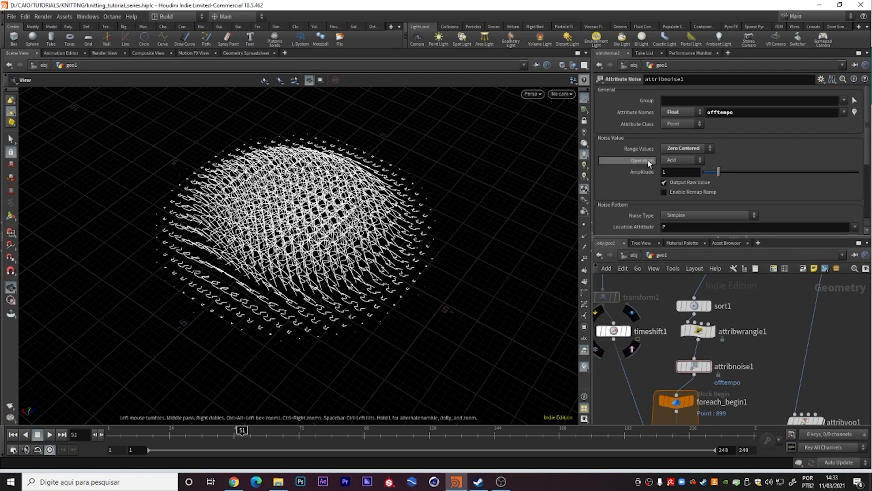
Try Multiply as the noise operation, then switch it back to Add
click(683, 159)
click(683, 199)
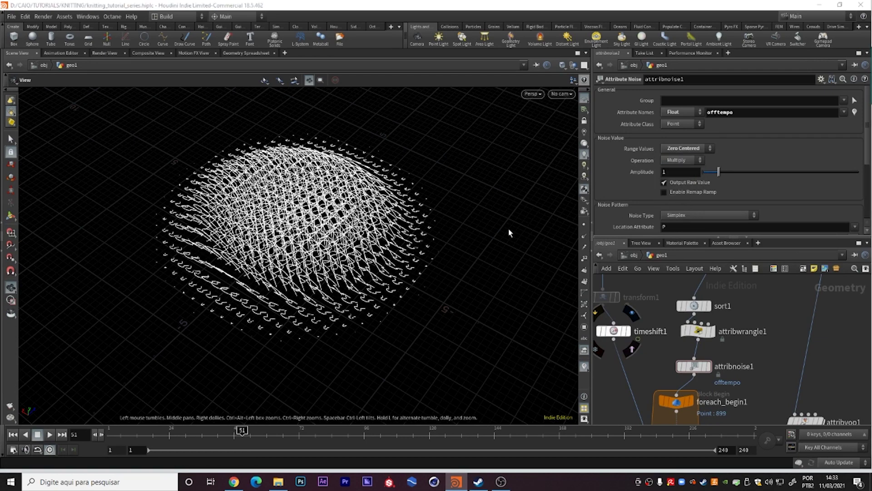
click(150, 430)
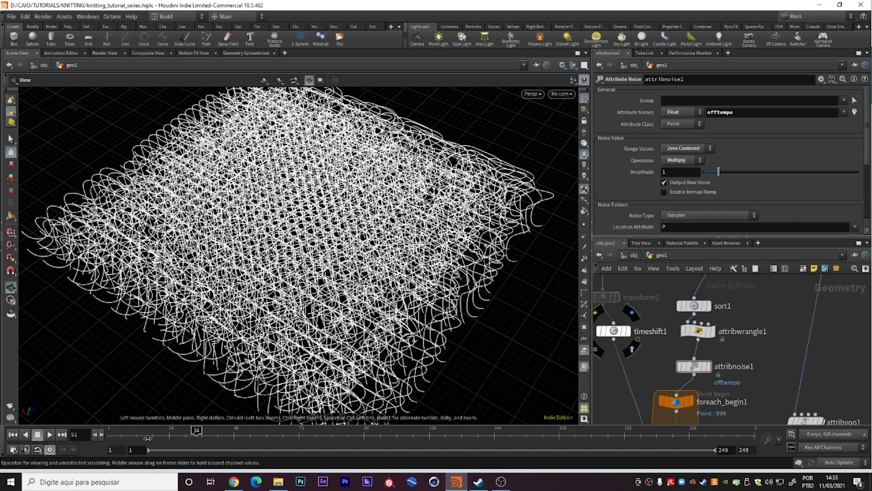
click(684, 160)
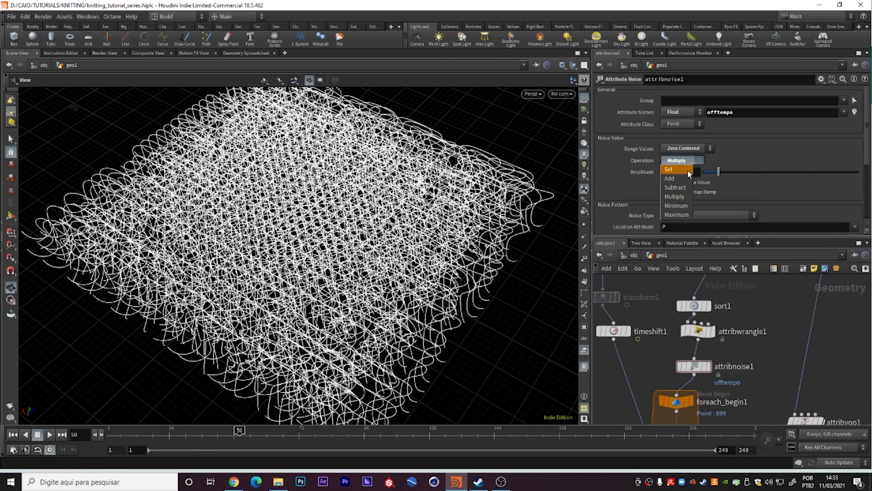
click(681, 179)
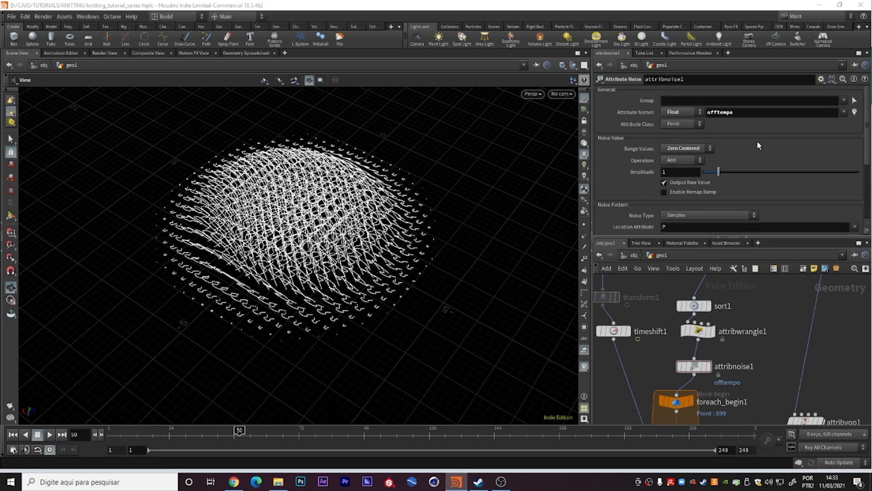
scroll(725, 185, down, 2)
Enlarge the noise element size, raise amplitude to 5.84, and check frames 33–41
mouse_move(713, 208)
mouse_down()
mouse_move(735, 205)
mouse_move(715, 206)
mouse_up()
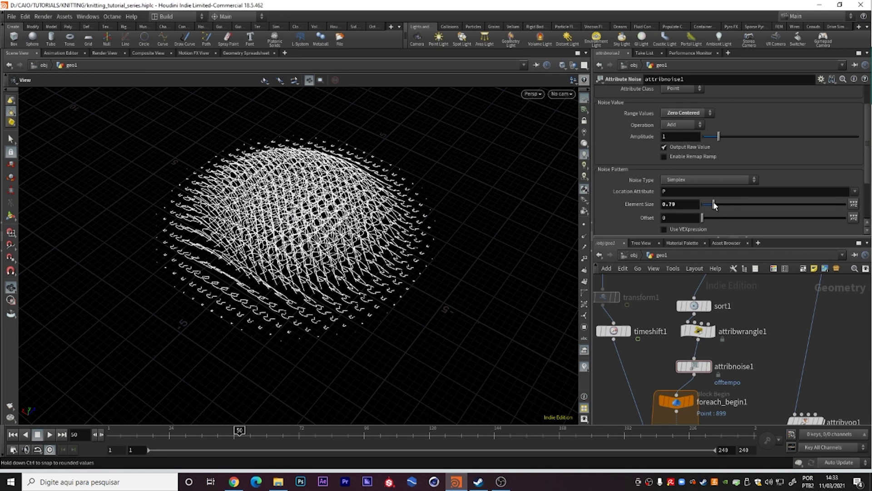
drag(753, 137, 794, 138)
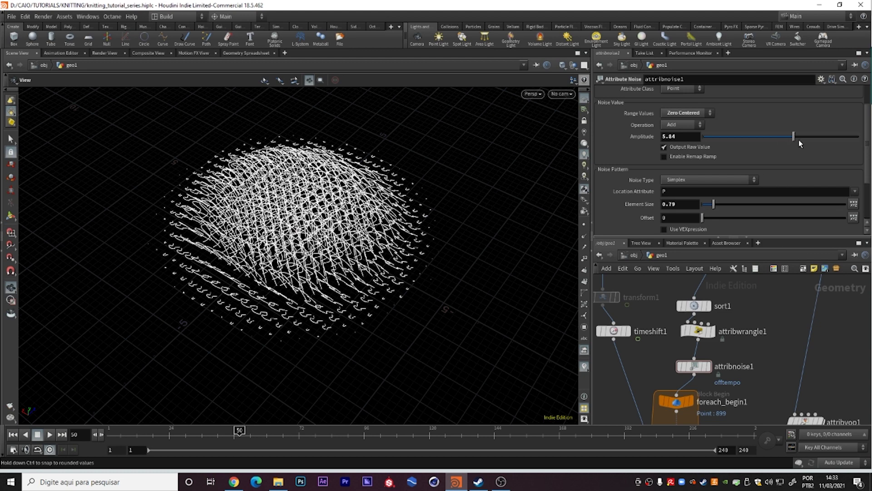
scroll(779, 148, down, 4)
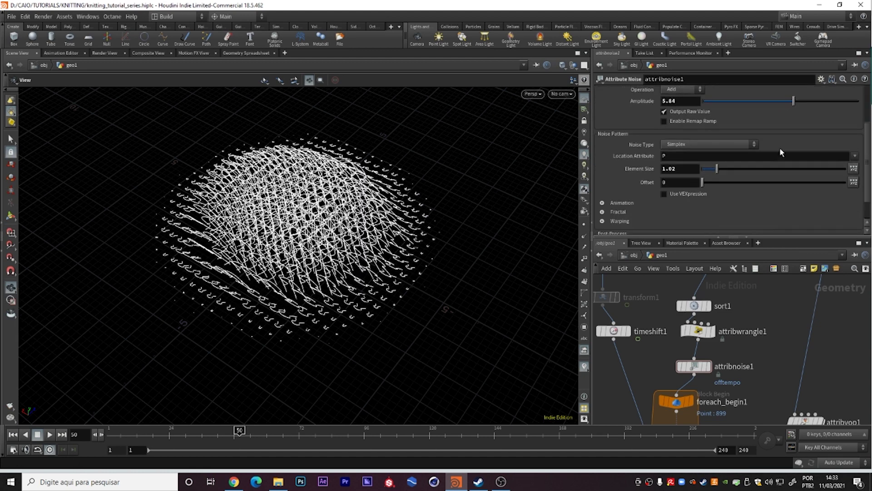
scroll(757, 164, up, 3)
drag(205, 431, 215, 431)
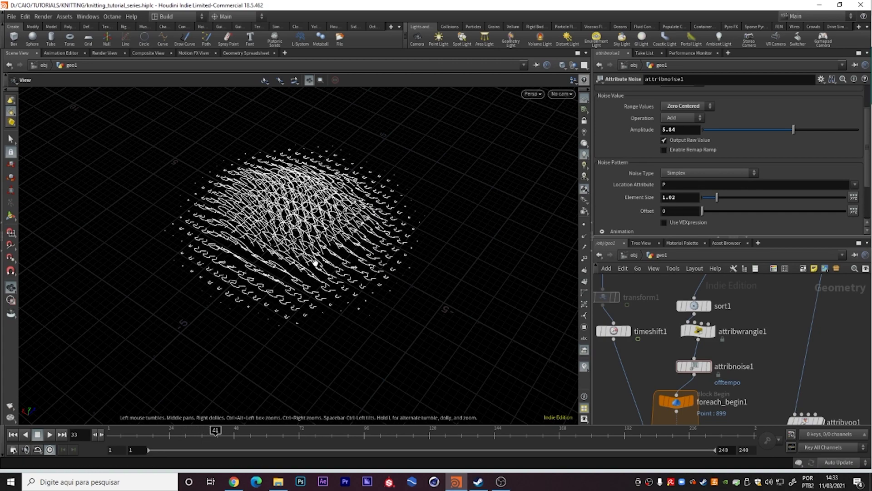
mouse_move(314, 258)
mouse_down()
mouse_move(409, 173)
mouse_move(372, 195)
mouse_up()
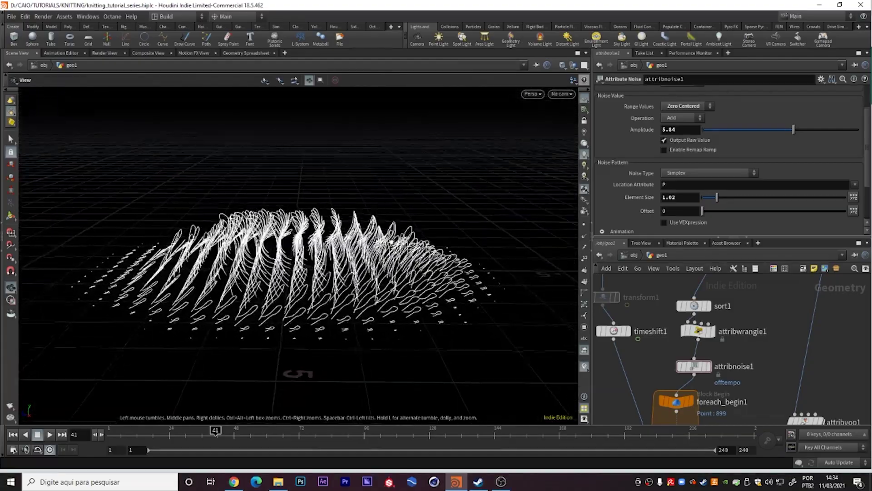
mouse_move(399, 251)
mouse_down()
mouse_move(319, 279)
mouse_move(498, 268)
mouse_up()
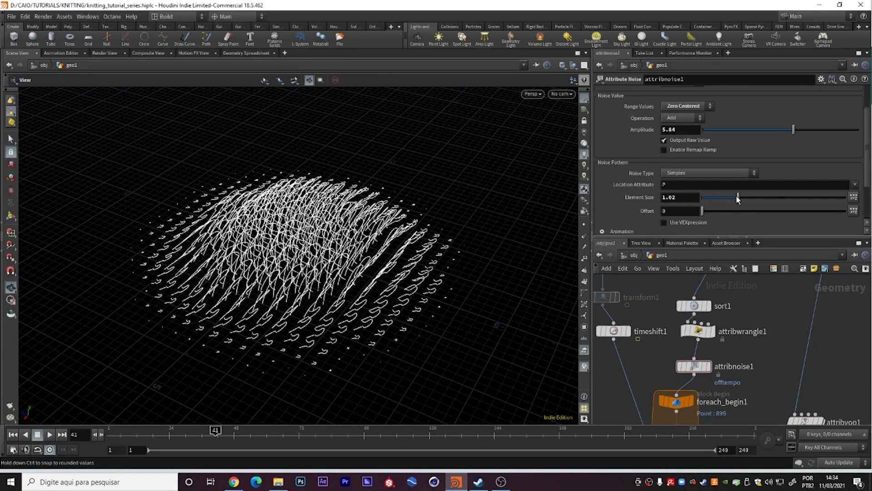
Set the attribnoise element size to 2.48 and amplitude to 9.88
drag(736, 196, 748, 195)
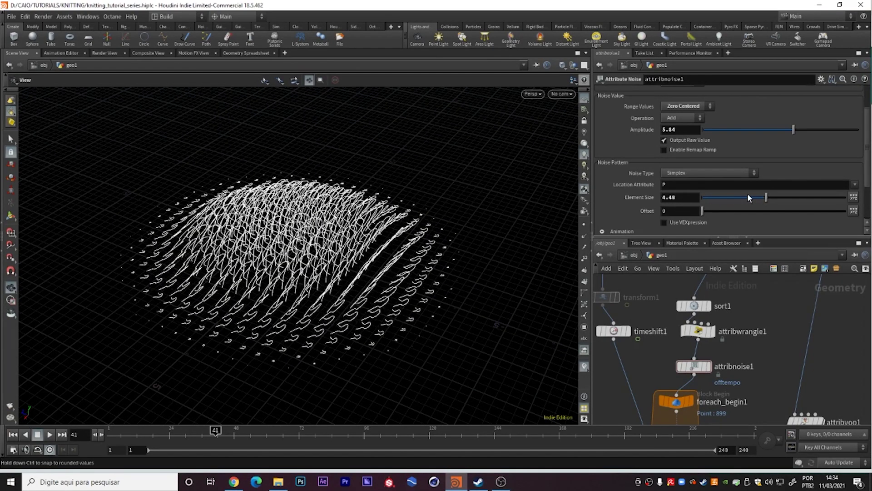
drag(738, 196, 738, 196)
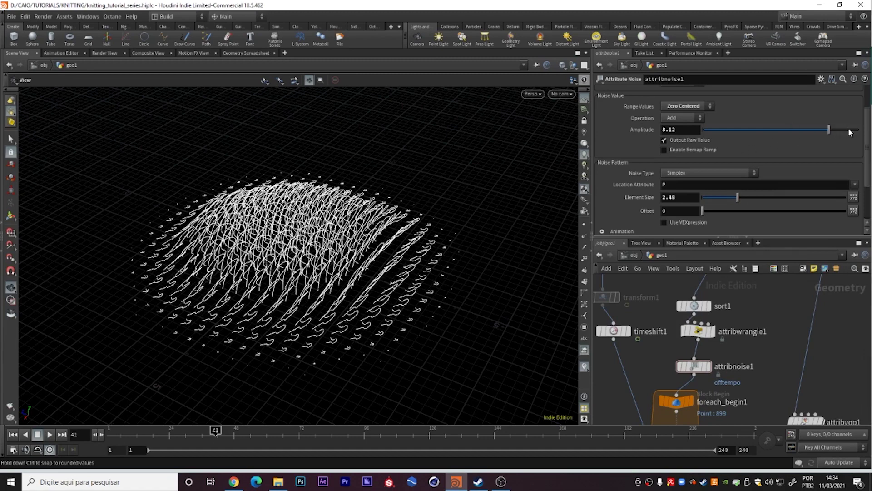
drag(851, 132, 856, 130)
scroll(745, 120, up, 2)
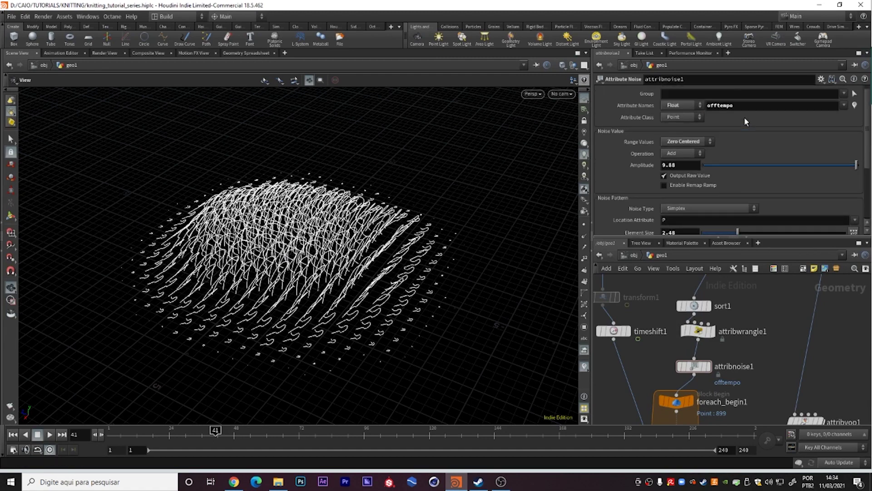
Try Positive and Min/Max (minimum -1) noise ranges, then restore Zero Centered
click(694, 154)
click(705, 142)
click(698, 160)
click(706, 141)
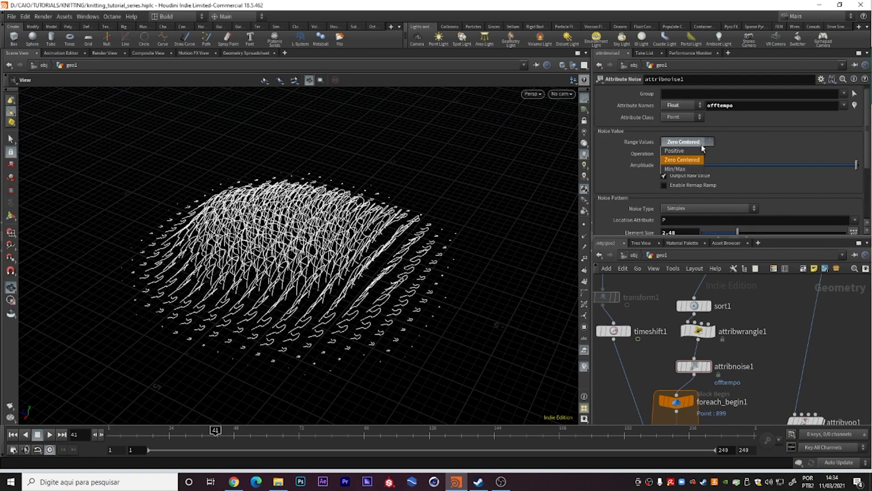
click(686, 168)
text(-1)
key(Return)
drag(400, 255, 352, 279)
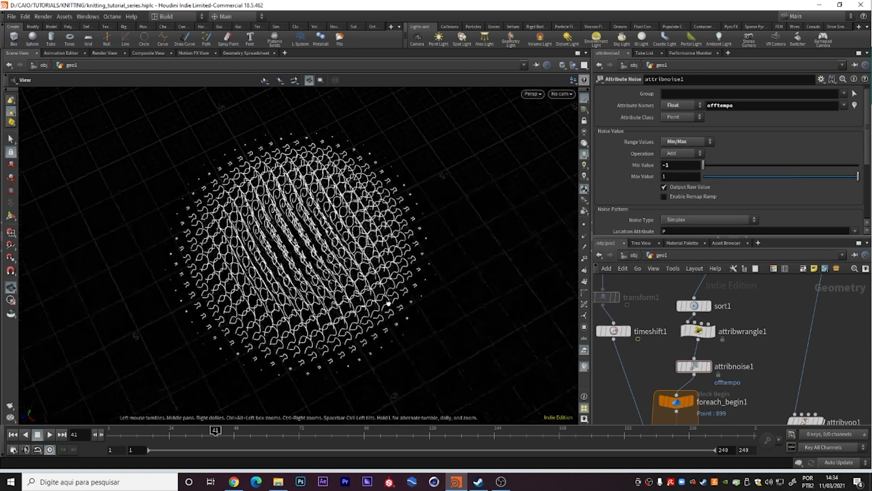
click(686, 142)
click(689, 160)
Orbit so stitch rows run horizontally and advance to frame 52 to inspect
mouse_move(337, 260)
mouse_down()
mouse_move(324, 248)
mouse_move(313, 273)
mouse_up()
drag(225, 434, 247, 430)
drag(296, 273, 332, 252)
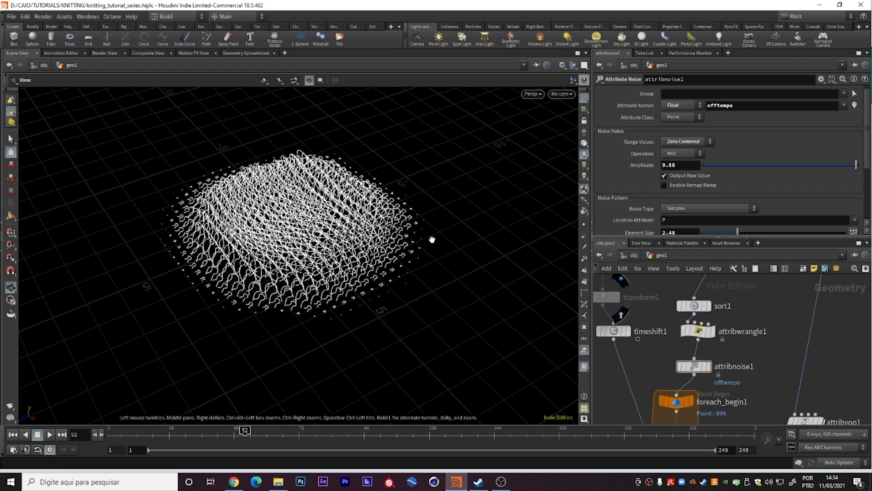
Orbit to side views, scrub to about frame 67, and open Flipbook with New Settings
middle_drag(751, 326, 763, 351)
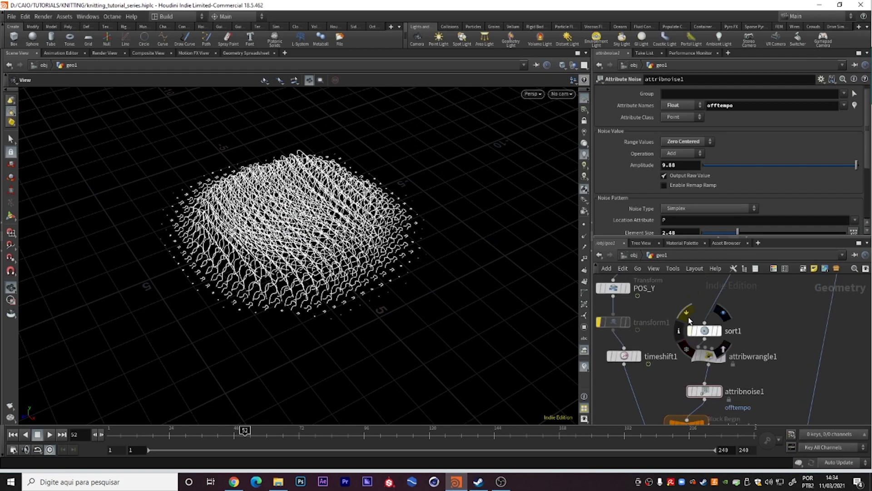
mouse_move(459, 331)
mouse_down()
mouse_move(415, 253)
mouse_move(309, 243)
mouse_move(210, 267)
mouse_move(181, 288)
mouse_move(212, 293)
mouse_up()
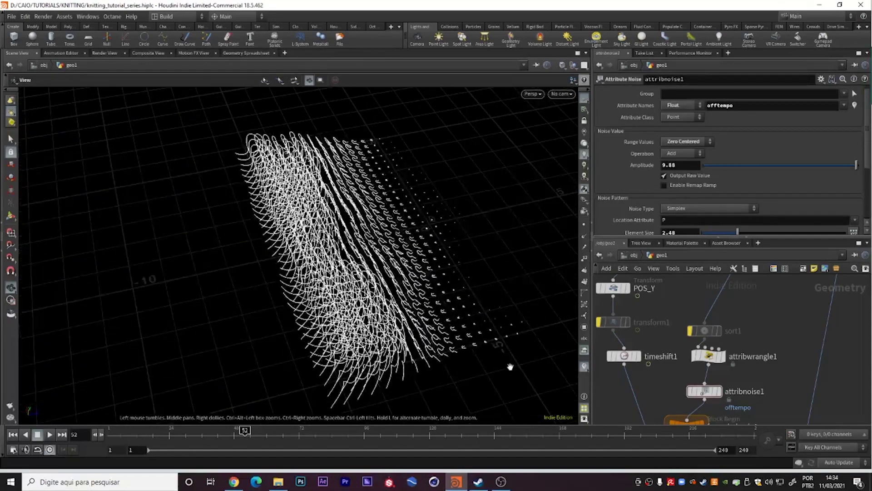
mouse_move(425, 218)
mouse_down()
mouse_move(263, 272)
mouse_move(266, 250)
mouse_up()
mouse_move(272, 434)
mouse_down()
mouse_move(380, 423)
mouse_move(421, 429)
mouse_up()
drag(388, 288, 346, 291)
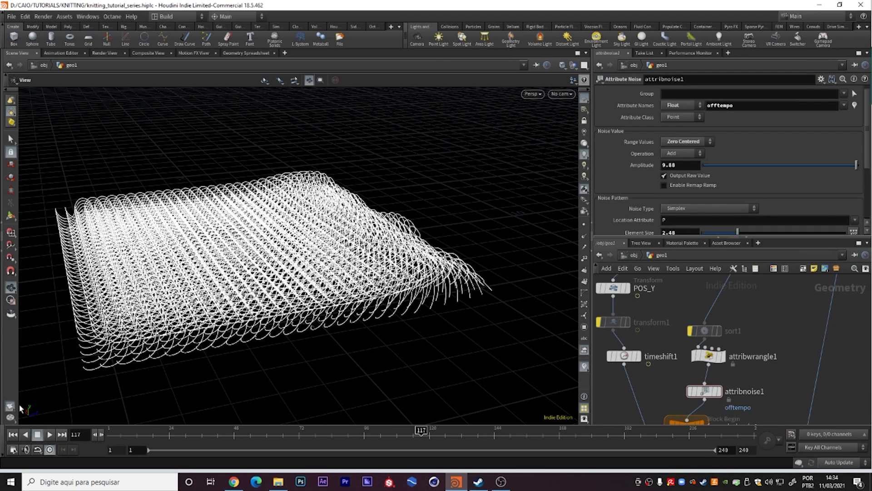
click(50, 409)
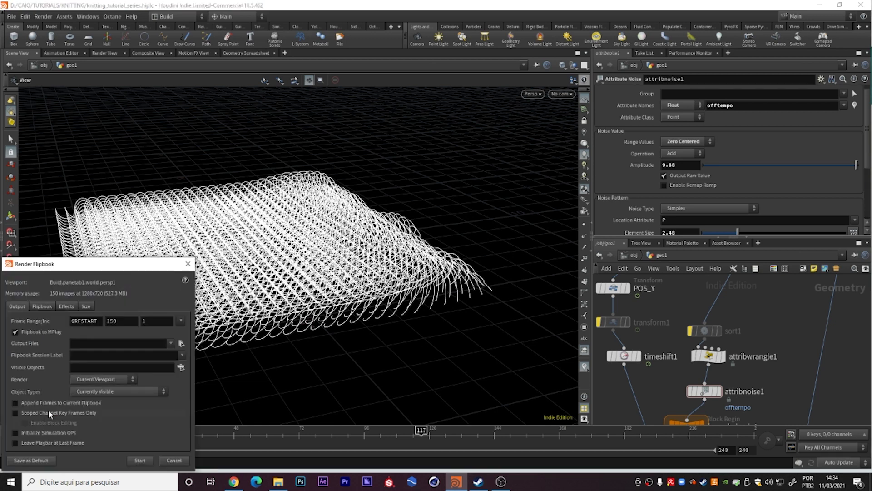
Render the flipbook and play it in MPlay, pausing at frame 92
click(145, 460)
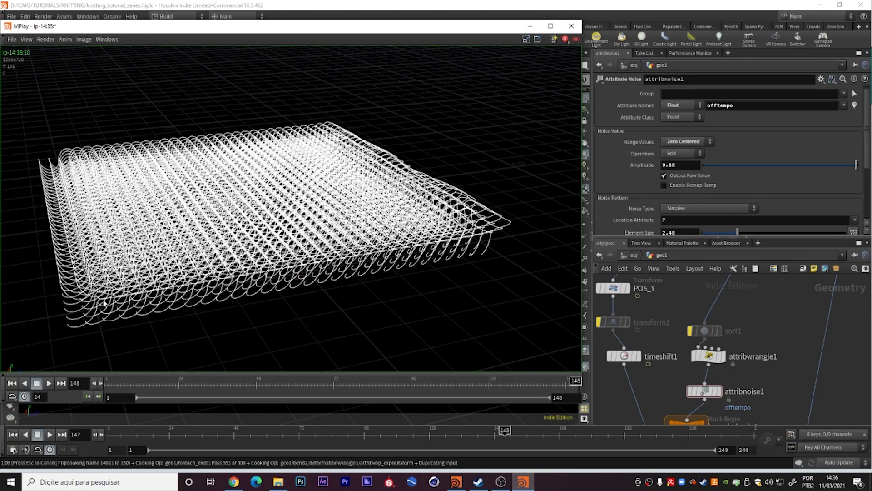
click(49, 384)
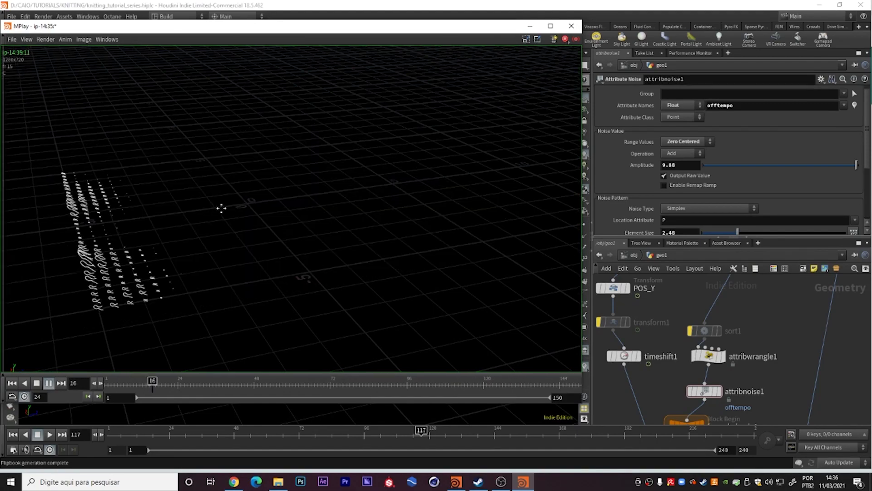
scroll(241, 204, down, 2)
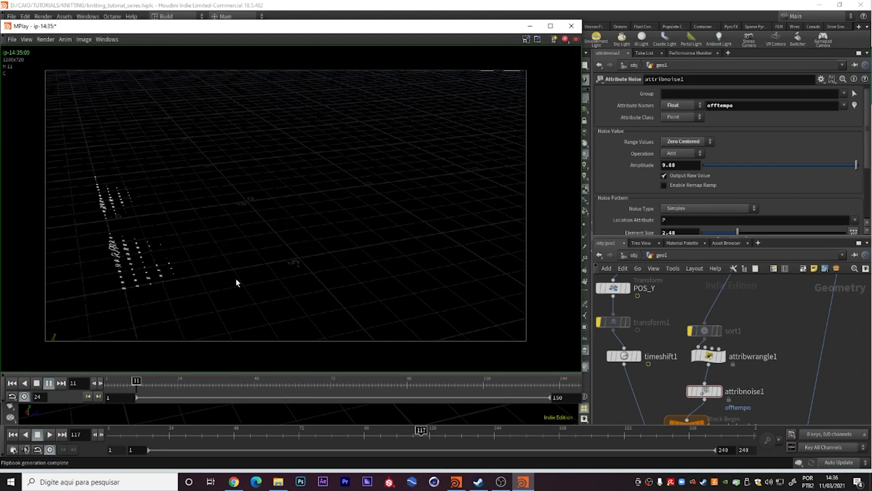
click(49, 386)
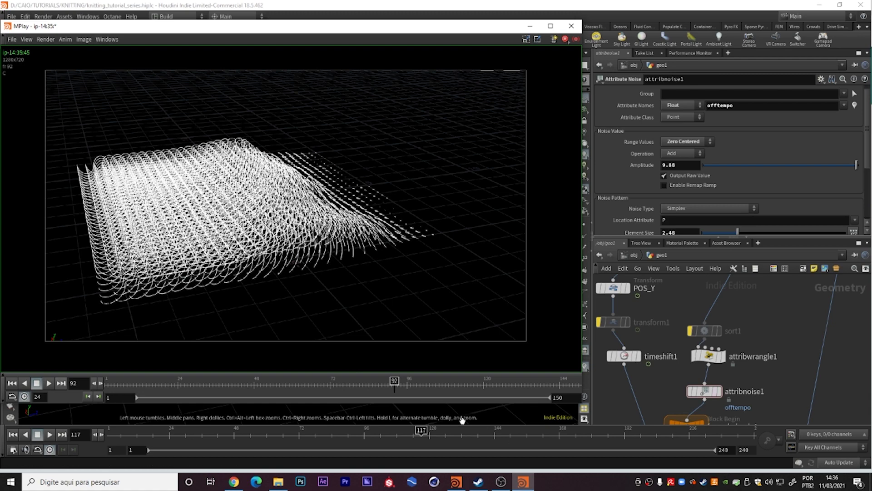
Zoom in and out on the flipbook image and pan it up and left
scroll(250, 258, up, 1)
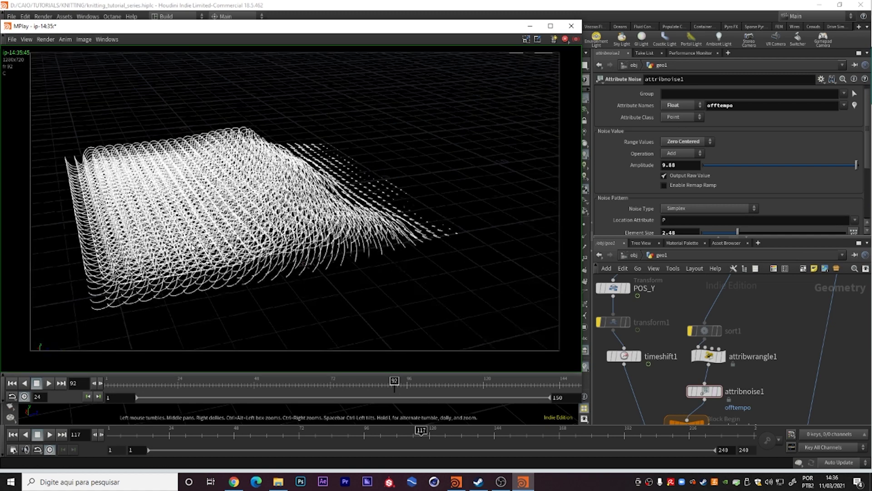
scroll(230, 232, up, 1)
scroll(230, 257, down, 1)
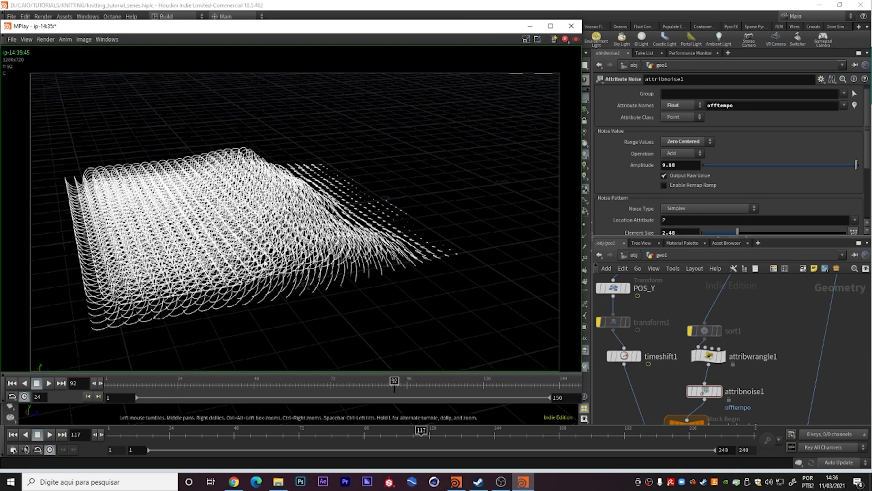
scroll(290, 264, down, 1)
middle_drag(155, 279, 134, 262)
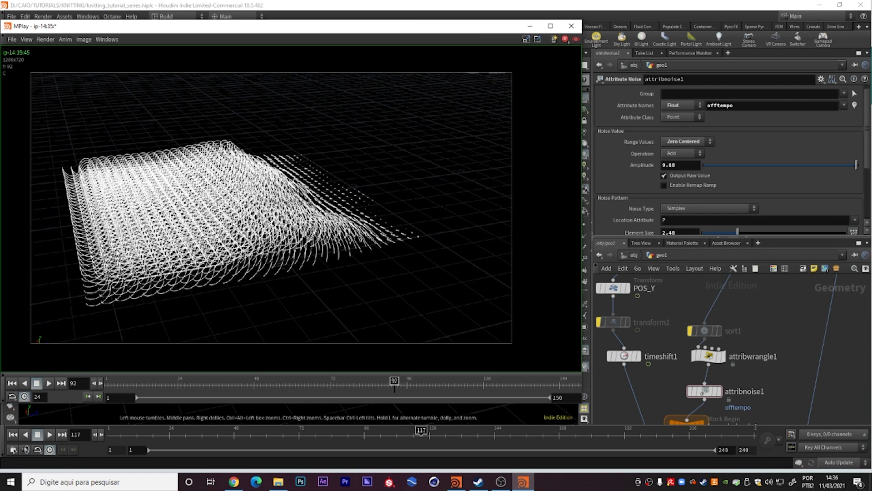